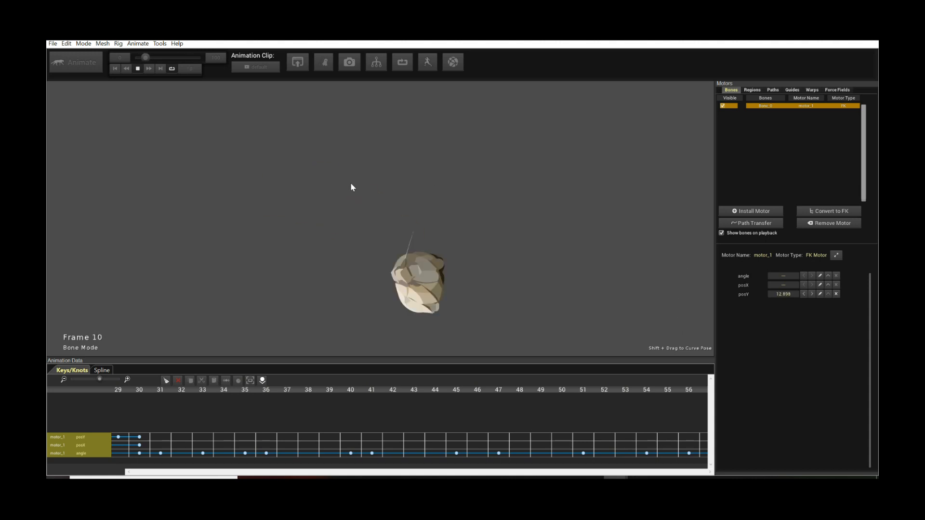
Stop the rock animation, rewind it to frame 0, and step through its first frames before replaying it.
{"action": "left_click", "coordinate": [138, 69]}
{"action": "mouse_move", "coordinate": [140, 57]}
{"action": "left_mouse_down"}
{"action": "mouse_move", "coordinate": [152, 57]}
{"action": "mouse_move", "coordinate": [132, 54]}
{"action": "left_mouse_up"}
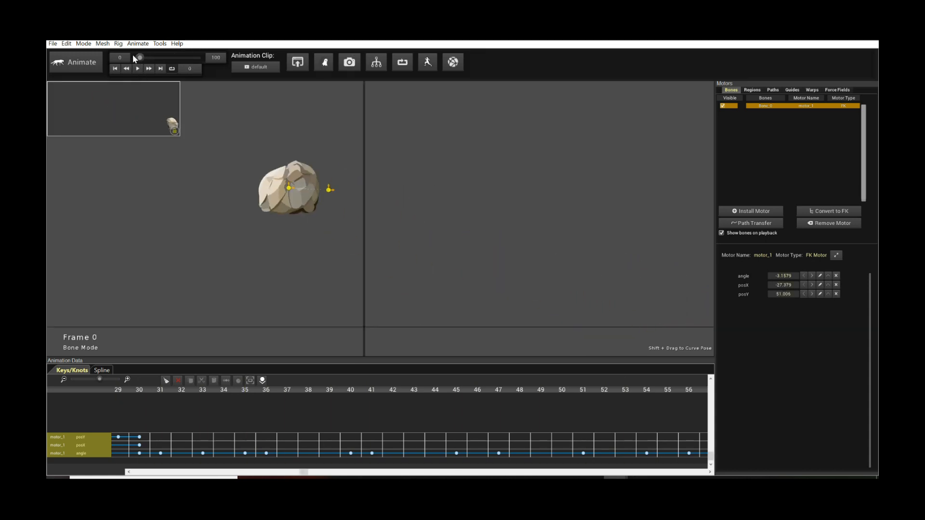
{"action": "left_click", "coordinate": [167, 195]}
{"action": "key", "text": "Right"}
{"action": "key", "text": "Right"}
{"action": "key", "text": "Right"}
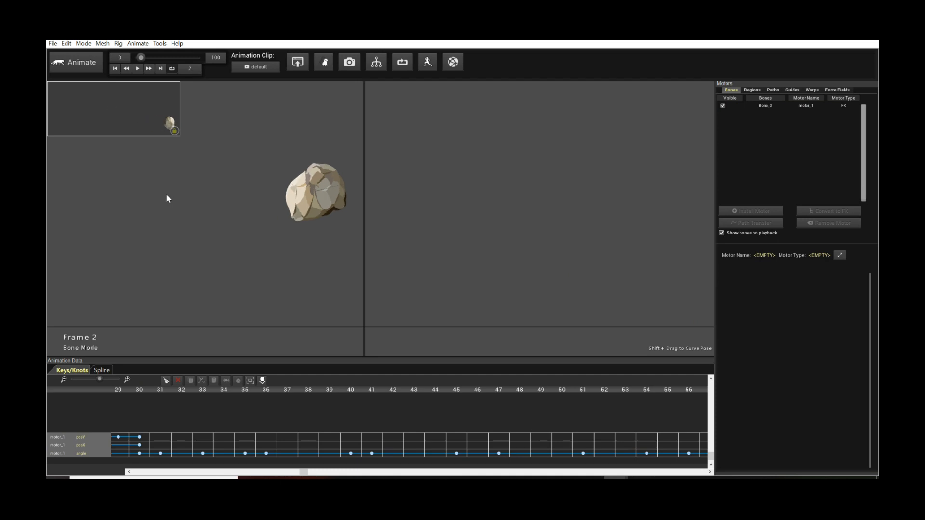
{"action": "key", "text": "space"}
Switch to the dragon project window and move the playhead to frame 12 on the widened motor_12 angle spline.
{"action": "left_click", "coordinate": [616, 477]}
{"action": "left_click", "coordinate": [554, 440]}
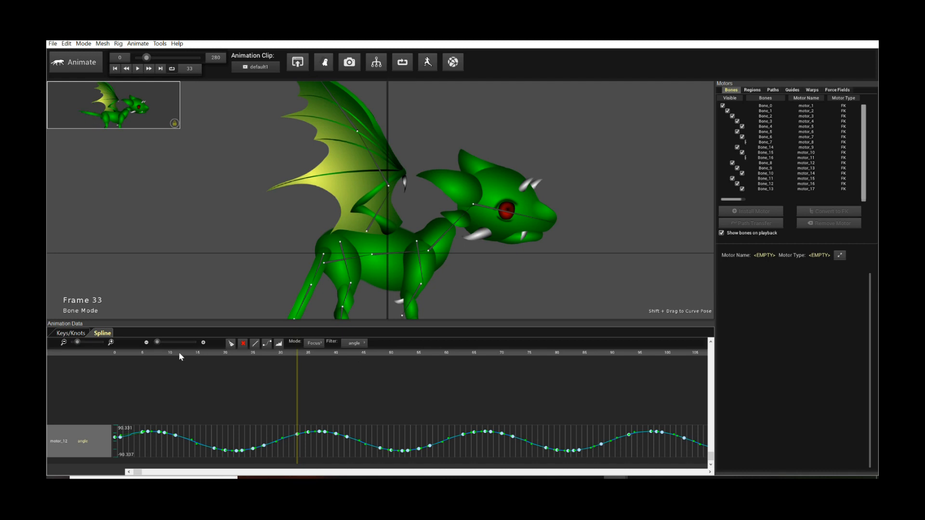
{"action": "left_click_drag", "start_coordinate": [79, 340], "coordinate": [80, 340]}
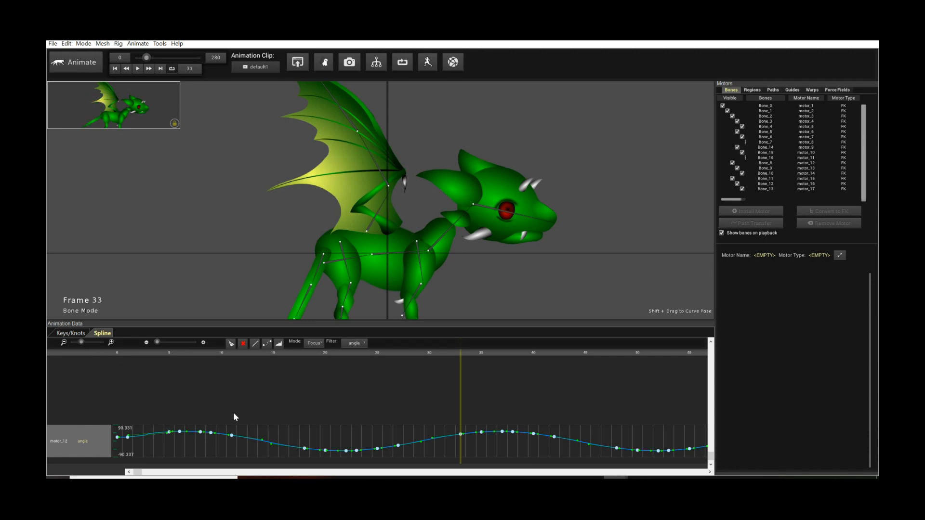
{"action": "left_click_drag", "start_coordinate": [147, 58], "coordinate": [139, 56]}
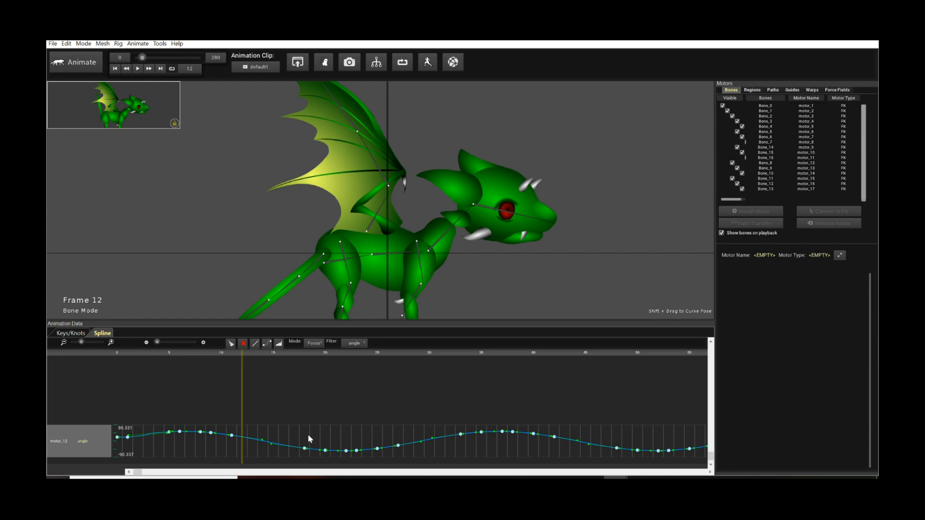
Select the motor_12 angle knots between about frames 18 and 27 and shift them earlier to start near frame 14.
{"action": "left_click_drag", "start_coordinate": [288, 426], "coordinate": [405, 456]}
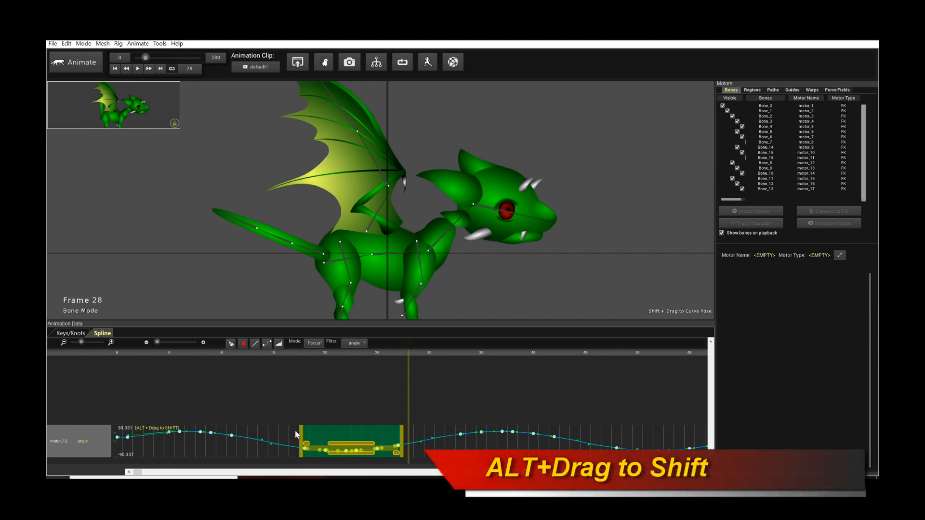
{"action": "left_click_drag", "start_coordinate": [349, 435], "coordinate": [450, 448]}
{"action": "left_click", "coordinate": [377, 434]}
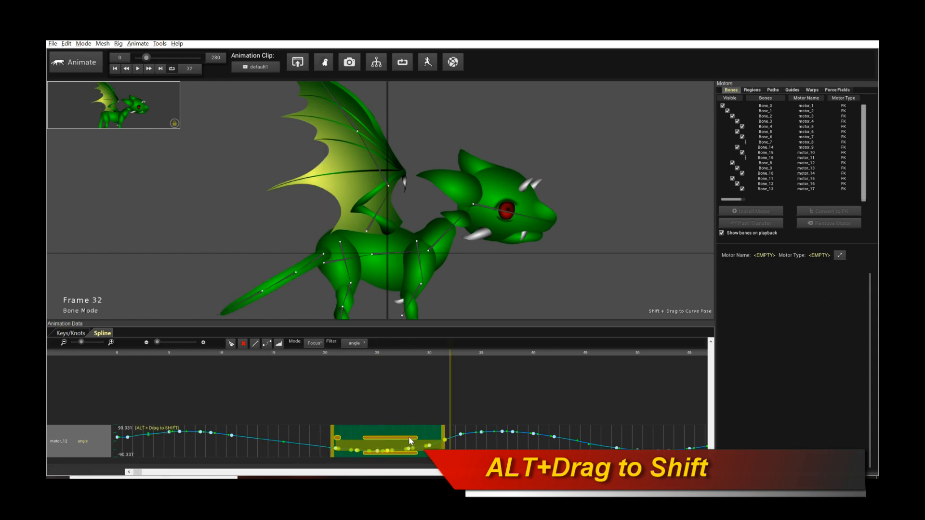
{"action": "left_click_drag", "start_coordinate": [395, 437], "coordinate": [335, 430]}
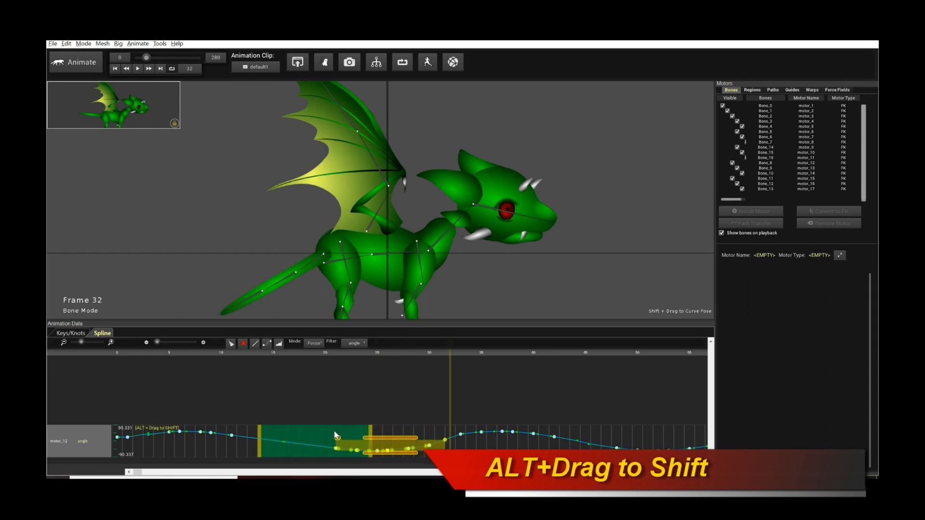
{"action": "left_click", "coordinate": [335, 435]}
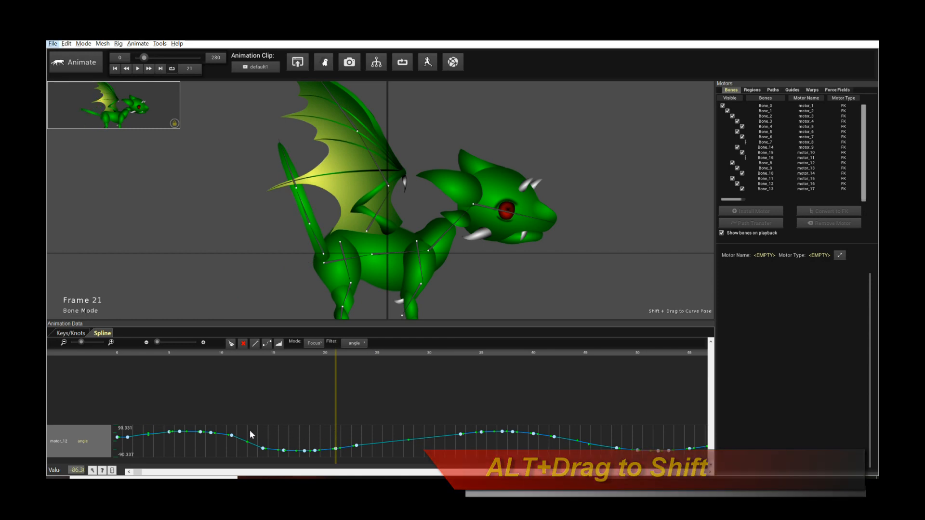
{"action": "key", "text": "space"}
Select the knots between about frames 14 and 23 and stretch the selection's end to about frame 28.
{"action": "left_click_drag", "start_coordinate": [245, 430], "coordinate": [369, 458]}
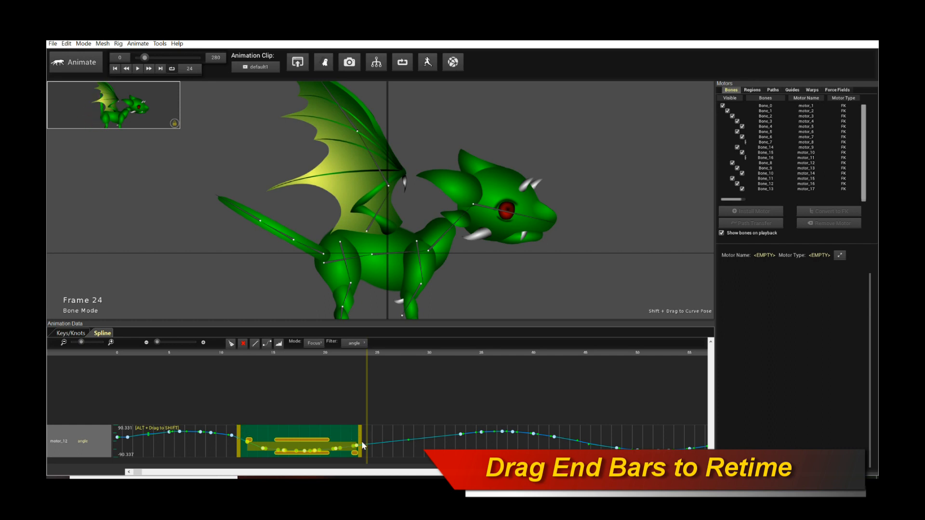
{"action": "left_click_drag", "start_coordinate": [360, 435], "coordinate": [418, 433]}
{"action": "left_click", "coordinate": [421, 436]}
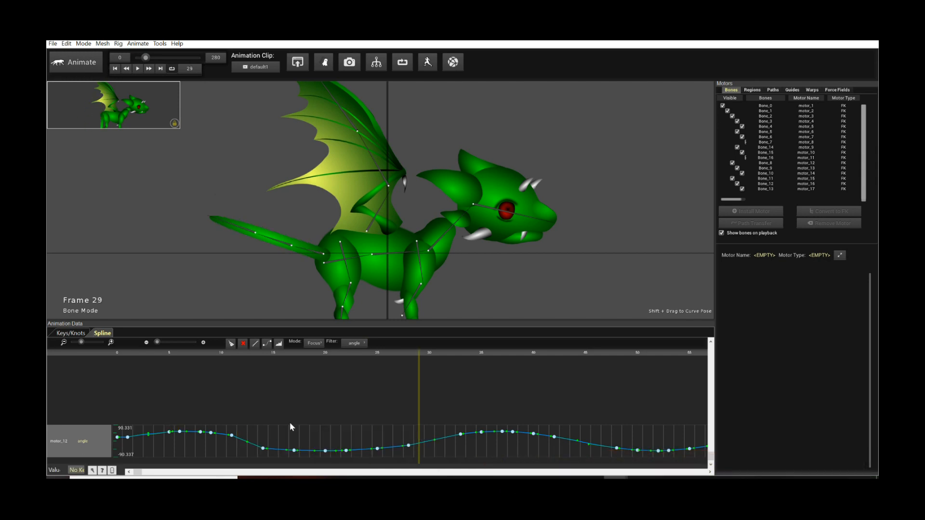
Reselect the stretched knots and retime them from the selection's start bar, bringing it back to about frame 14.
{"action": "left_click_drag", "start_coordinate": [254, 426], "coordinate": [426, 456]}
{"action": "left_click_drag", "start_coordinate": [261, 429], "coordinate": [415, 455]}
{"action": "left_click_drag", "start_coordinate": [323, 435], "coordinate": [265, 428]}
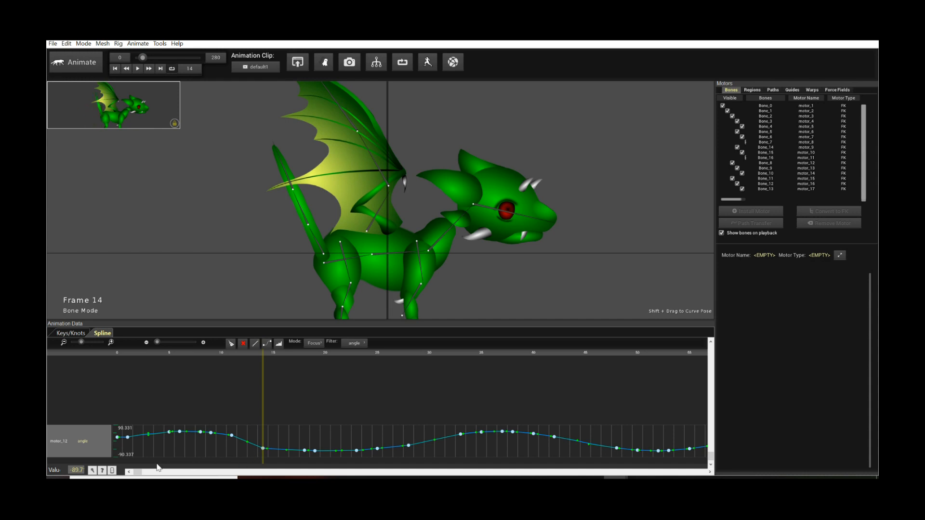
Select the motor_12 angle knots between about frames 40 and 57 and scale their signal with the upper amplify bar.
{"action": "left_click_drag", "start_coordinate": [137, 472], "coordinate": [176, 474]}
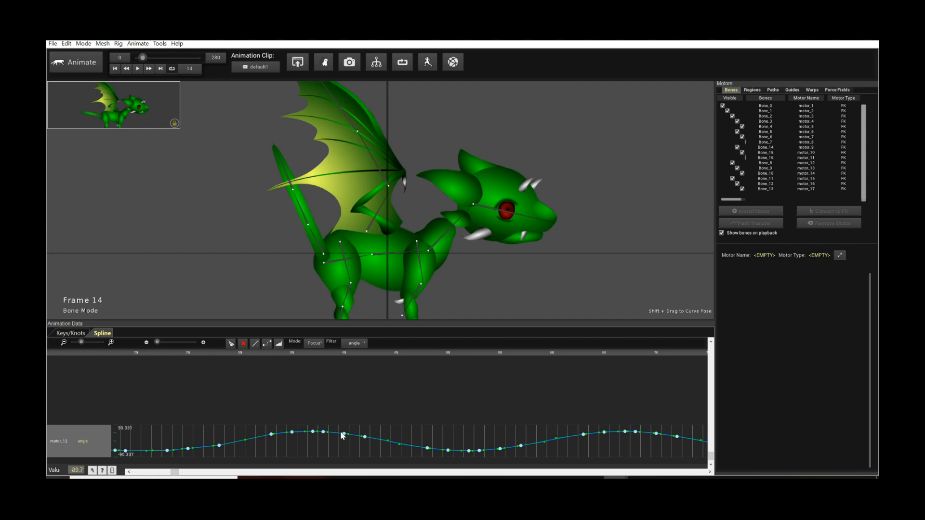
{"action": "left_click_drag", "start_coordinate": [354, 435], "coordinate": [529, 454]}
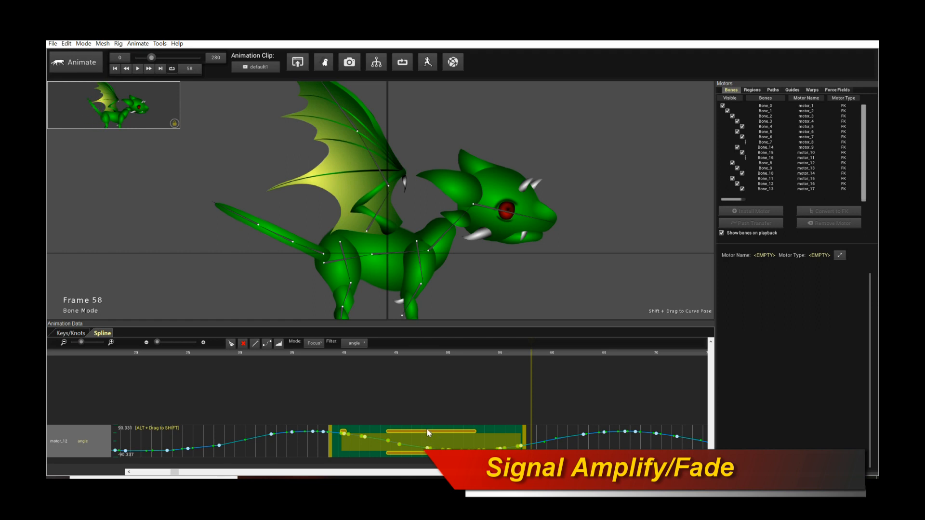
{"action": "left_click_drag", "start_coordinate": [442, 430], "coordinate": [436, 398]}
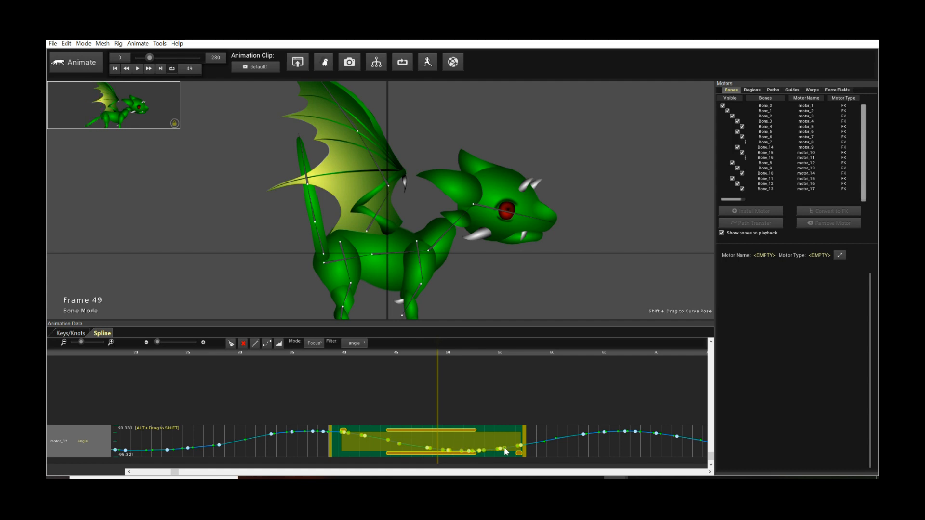
Adjust the lower fade handle at the selection's end and amplify the signal strongly at its start.
{"action": "mouse_move", "coordinate": [520, 456]}
{"action": "left_mouse_down"}
{"action": "mouse_move", "coordinate": [525, 373]}
{"action": "mouse_move", "coordinate": [512, 463]}
{"action": "mouse_move", "coordinate": [522, 380]}
{"action": "mouse_move", "coordinate": [519, 450]}
{"action": "left_mouse_up"}
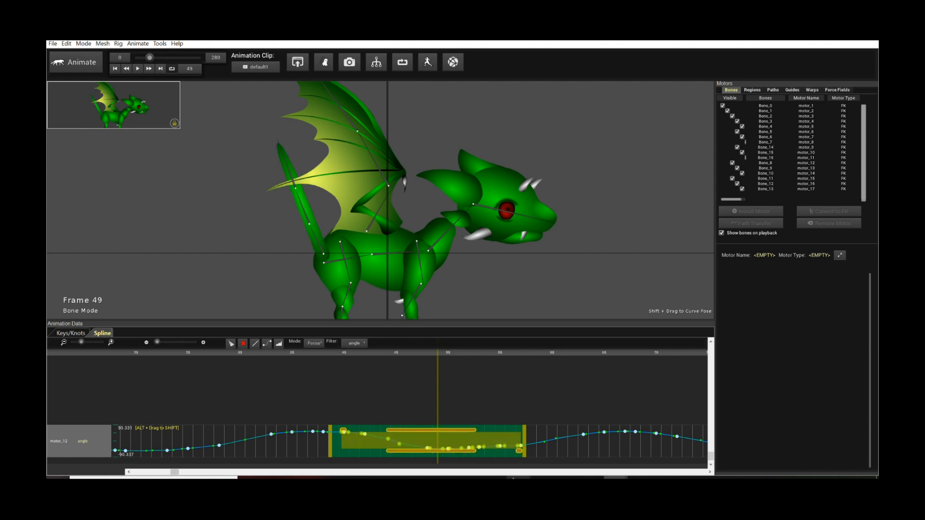
{"action": "mouse_move", "coordinate": [414, 430]}
{"action": "left_mouse_down"}
{"action": "mouse_move", "coordinate": [415, 416]}
{"action": "mouse_move", "coordinate": [417, 429]}
{"action": "left_mouse_up"}
{"action": "left_click_drag", "start_coordinate": [344, 430], "coordinate": [367, 383]}
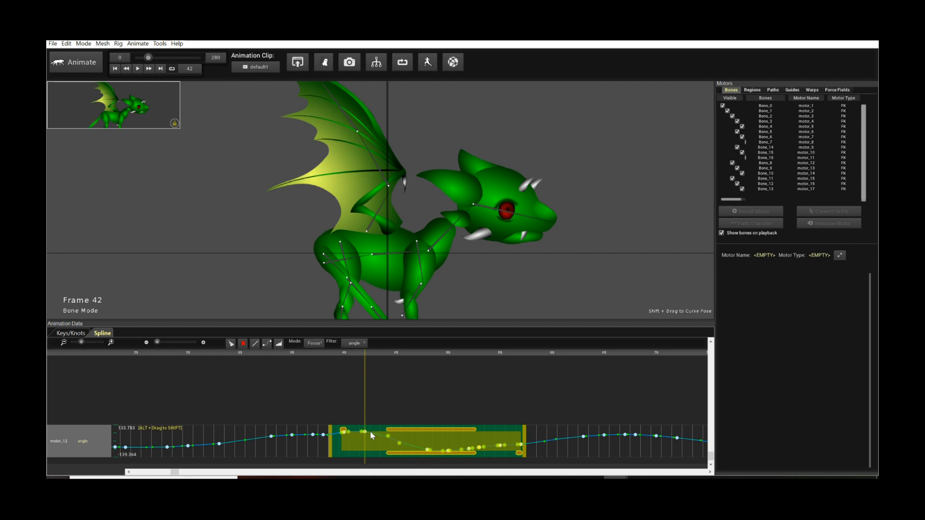
Retime the amplified knots from their start bar, and shift the section between about frames 41 and 53 slightly earlier.
{"action": "left_click_drag", "start_coordinate": [330, 441], "coordinate": [348, 440]}
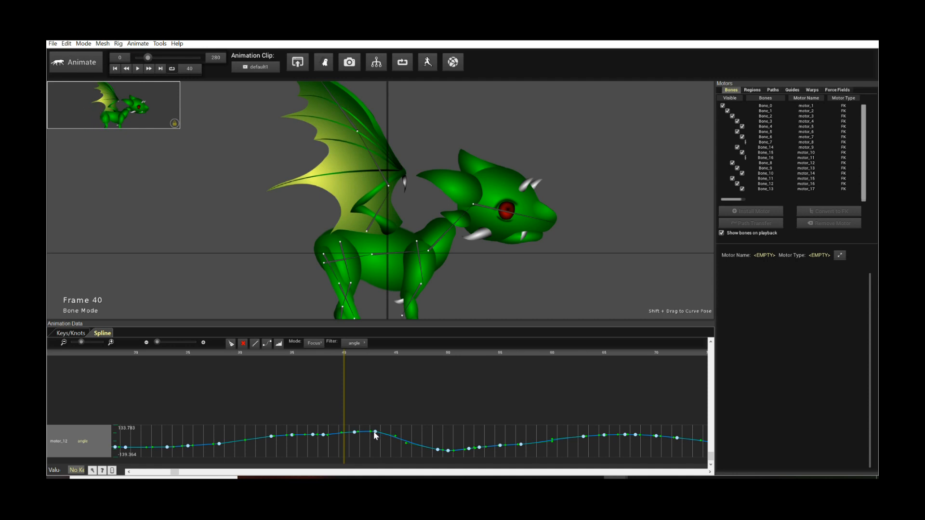
{"action": "left_click_drag", "start_coordinate": [476, 452], "coordinate": [480, 453]}
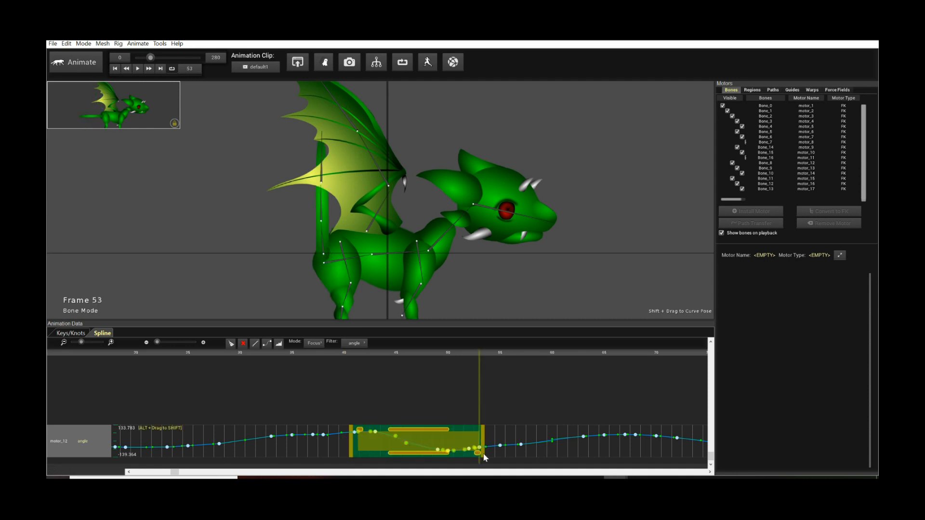
{"action": "left_click", "coordinate": [415, 438]}
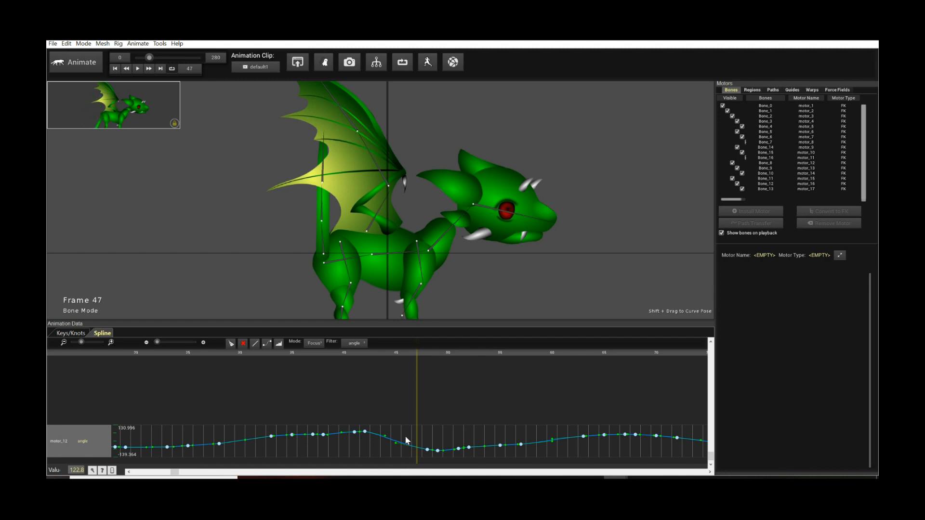
Reselect the angle knots between about frames 41 and 51 and try shifting them along the timeline.
{"action": "left_click_drag", "start_coordinate": [350, 428], "coordinate": [465, 454]}
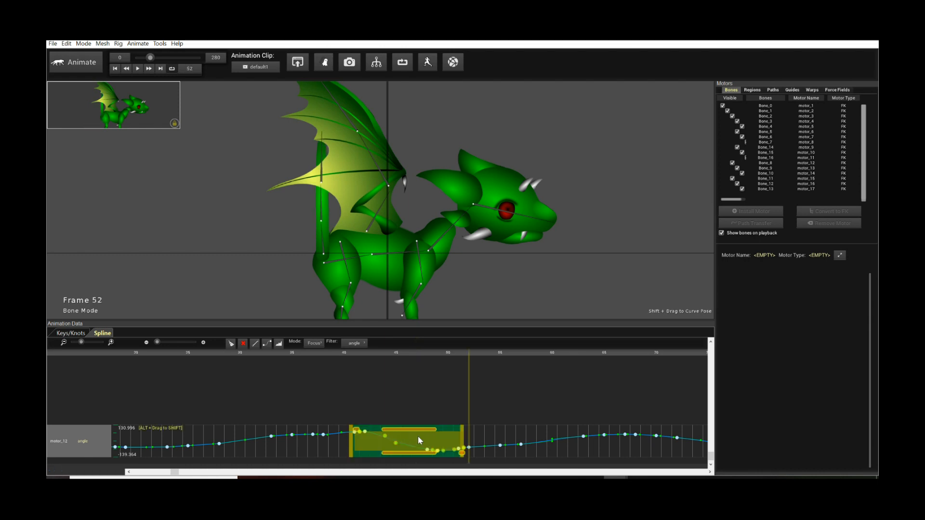
{"action": "left_click", "coordinate": [481, 435]}
{"action": "left_click", "coordinate": [363, 434]}
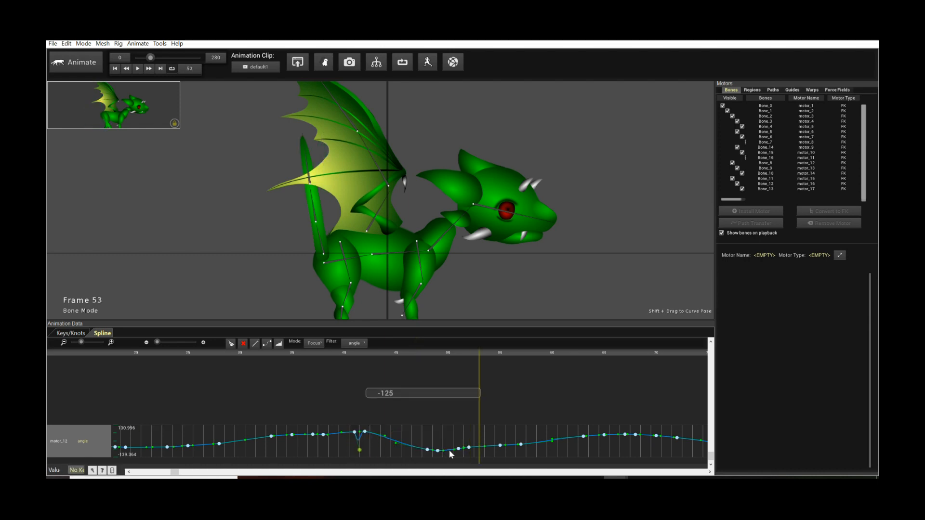
{"action": "left_click_drag", "start_coordinate": [349, 428], "coordinate": [464, 454]}
{"action": "mouse_move", "coordinate": [396, 446]}
{"action": "left_mouse_down"}
{"action": "mouse_move", "coordinate": [402, 398]}
{"action": "mouse_move", "coordinate": [404, 453]}
{"action": "mouse_move", "coordinate": [404, 443]}
{"action": "left_mouse_up"}
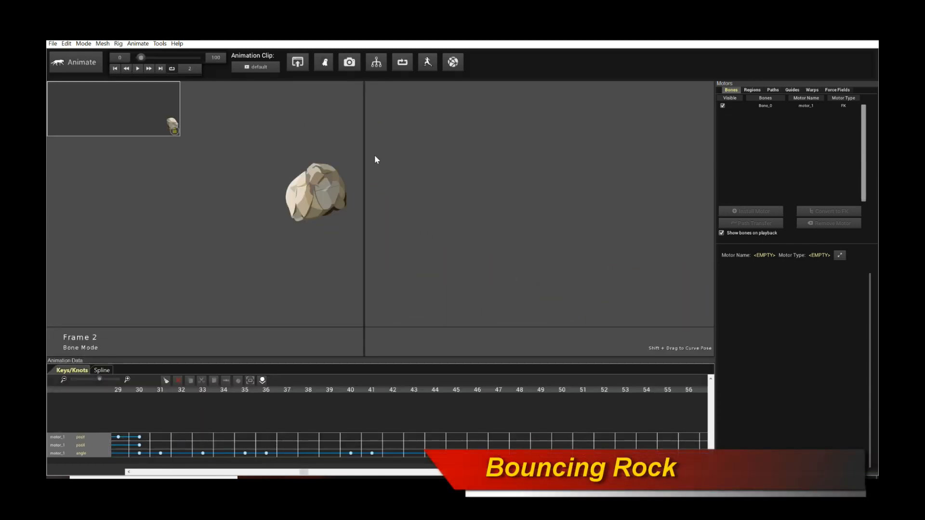
Load the default0 animation clip in the rock project and select the rock's bone.
{"action": "left_click", "coordinate": [255, 67]}
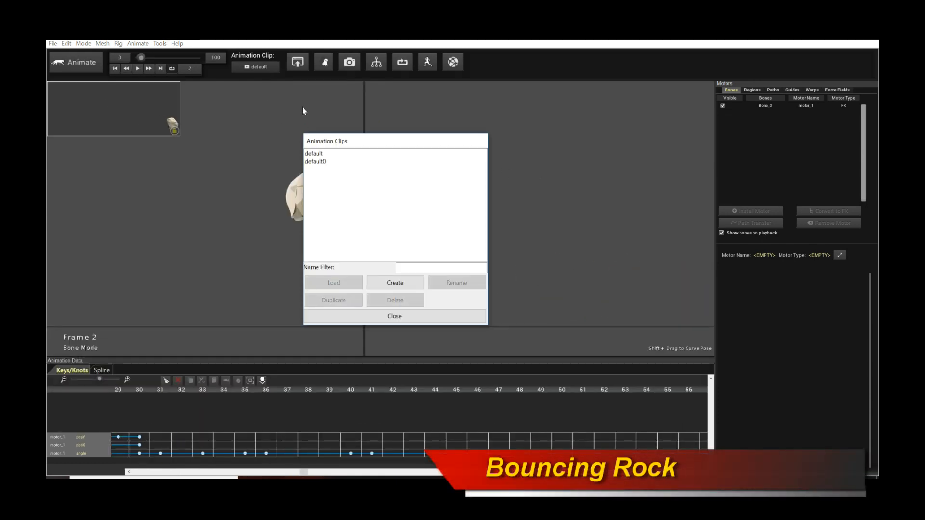
{"action": "double_click", "coordinate": [325, 162]}
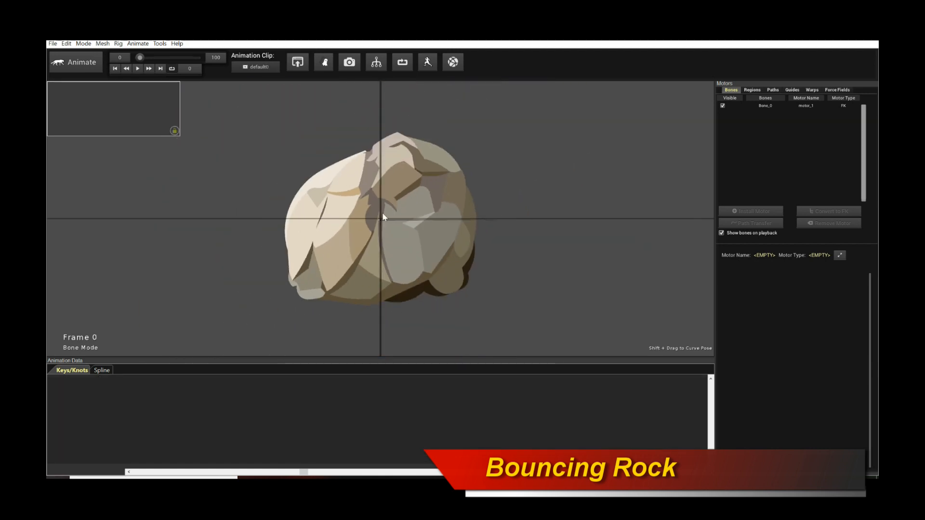
{"action": "left_click", "coordinate": [383, 218]}
{"action": "scroll", "coordinate": [504, 198], "scroll_direction": "down", "scroll_amount": 5}
{"action": "left_click_drag", "start_coordinate": [504, 198], "coordinate": [418, 161]}
Play the default0 clip to preview the rock's motion and stop the playback.
{"action": "key", "text": "space"}
{"action": "key", "text": "space"}
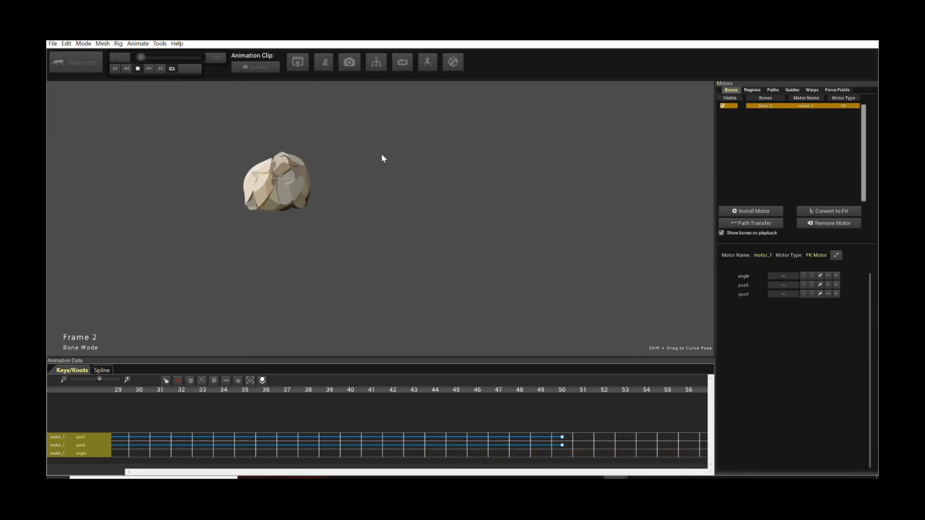
{"action": "key", "text": "space"}
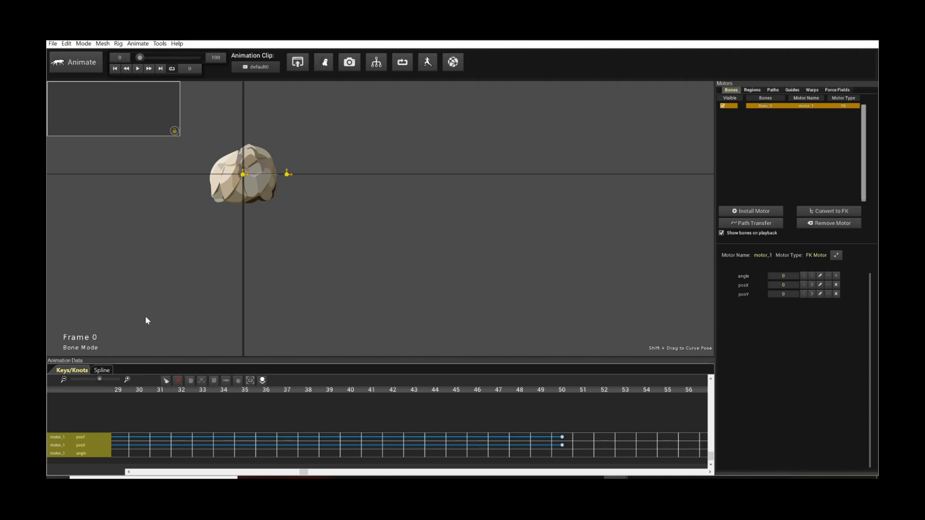
Show the rock's motor_1 posX and posY curves as splines from frame 0 through their last knots.
{"action": "left_click", "coordinate": [102, 370]}
{"action": "left_click", "coordinate": [82, 379]}
{"action": "scroll", "coordinate": [208, 424], "scroll_direction": "up", "scroll_amount": 2}
{"action": "scroll", "coordinate": [207, 428], "scroll_direction": "up", "scroll_amount": 1}
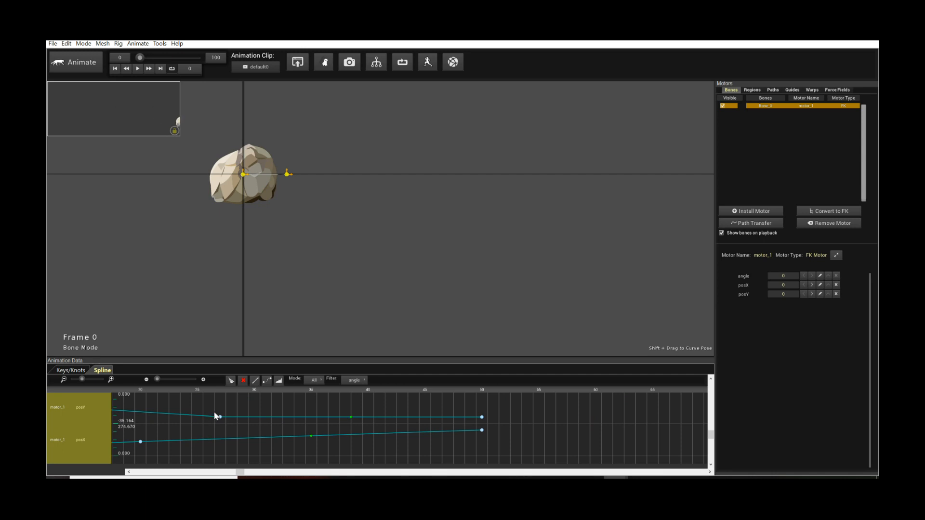
{"action": "left_click_drag", "start_coordinate": [237, 474], "coordinate": [121, 470]}
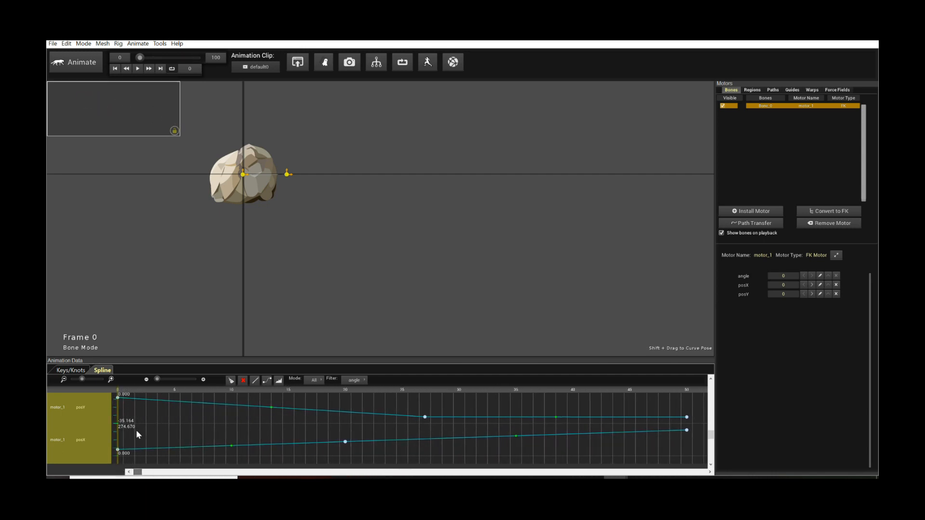
{"action": "left_click_drag", "start_coordinate": [82, 379], "coordinate": [78, 379]}
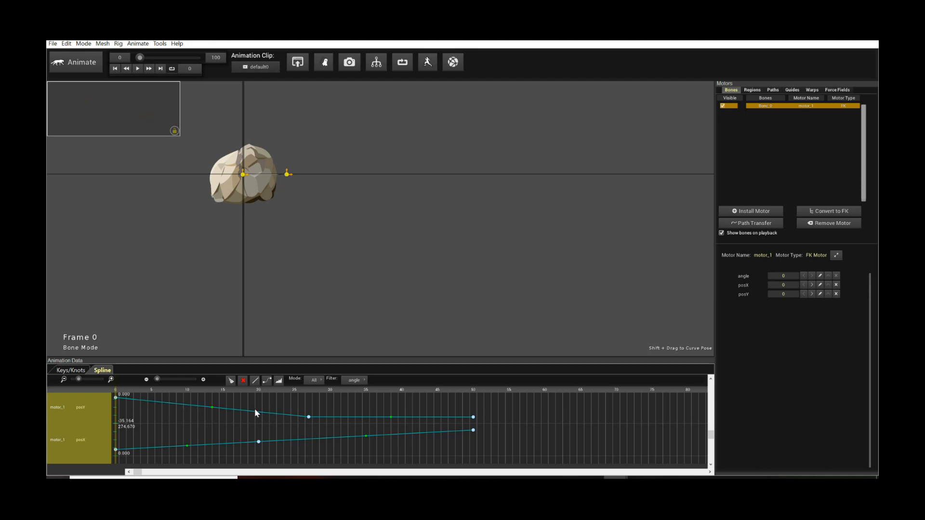
{"action": "scroll", "coordinate": [173, 405], "scroll_direction": "up", "scroll_amount": 1}
{"action": "scroll", "coordinate": [174, 408], "scroll_direction": "up", "scroll_amount": 1}
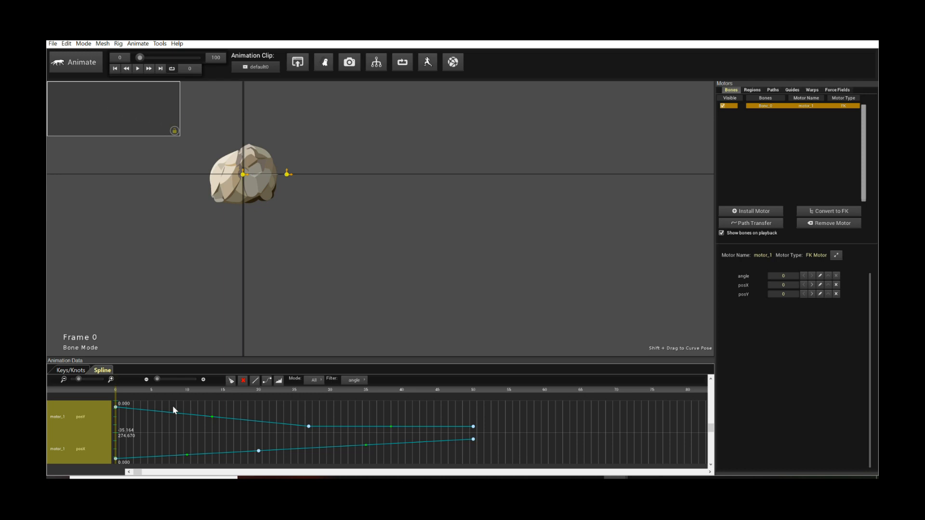
Select the motor_1 posY knots from frame 0 to 27 and open the curve easing functions for them.
{"action": "left_click_drag", "start_coordinate": [114, 402], "coordinate": [312, 431]}
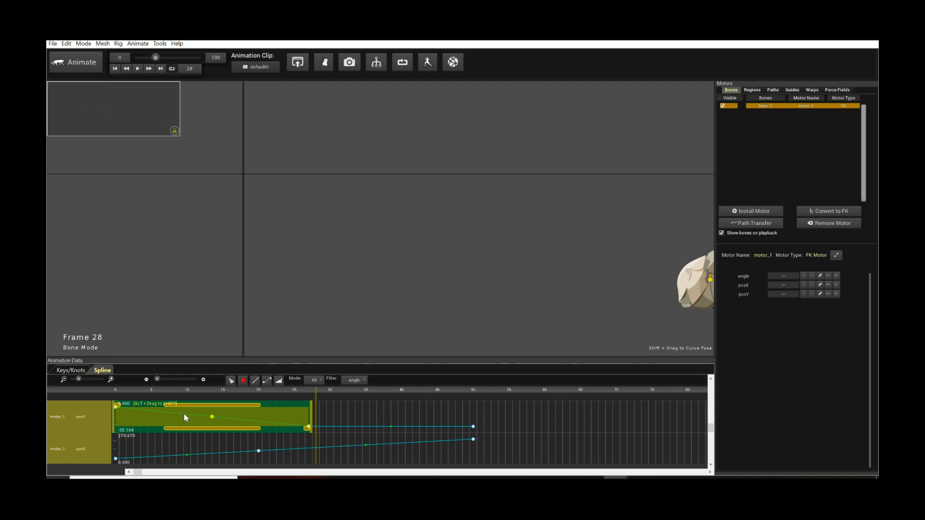
{"action": "left_click", "coordinate": [280, 381]}
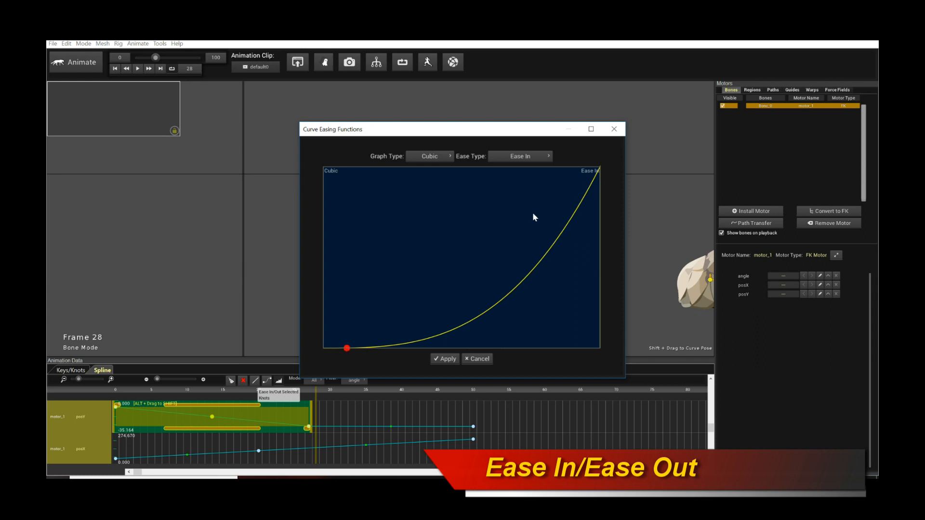
Preview the Back, Elastic, Bounce and Cubic easing graphs with the Ease In type.
{"action": "left_click", "coordinate": [423, 155]}
{"action": "left_click", "coordinate": [423, 166]}
{"action": "left_click", "coordinate": [426, 159]}
{"action": "left_click", "coordinate": [427, 177]}
{"action": "left_click", "coordinate": [427, 157]}
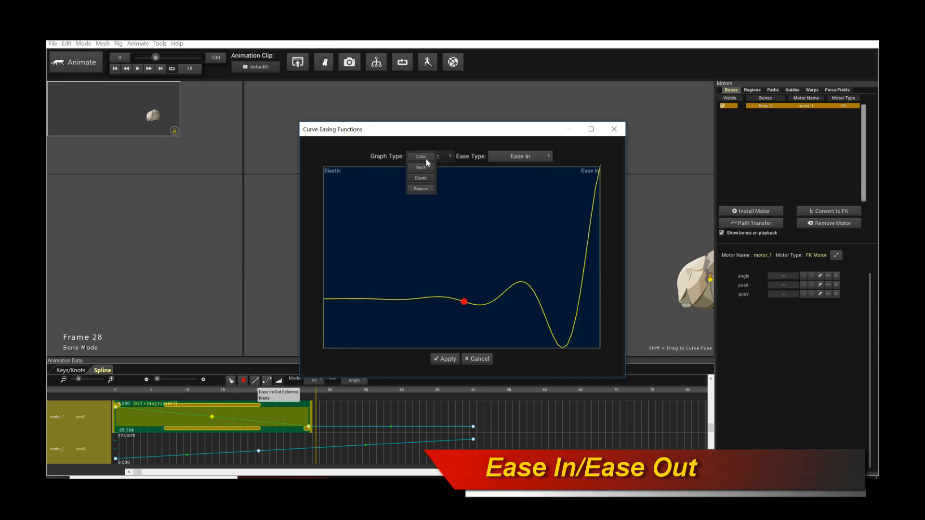
{"action": "left_click", "coordinate": [421, 188]}
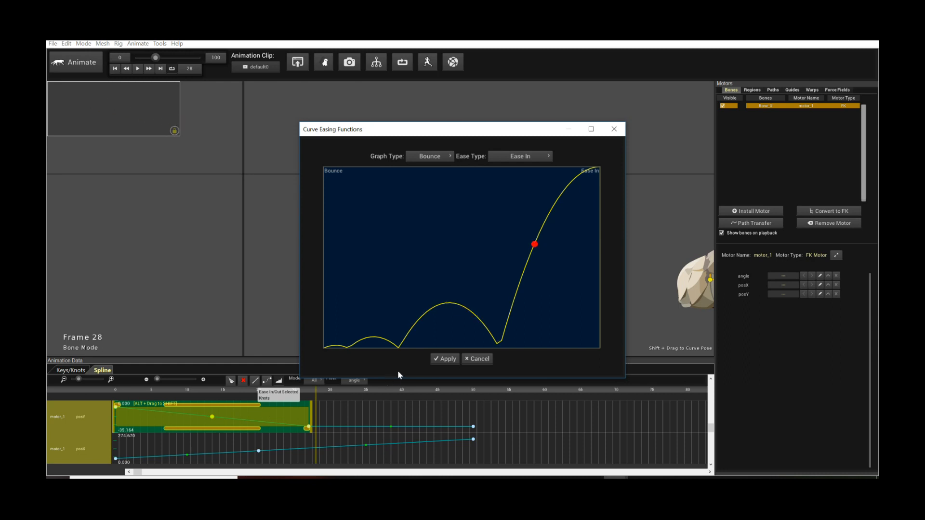
{"action": "left_click", "coordinate": [443, 157]}
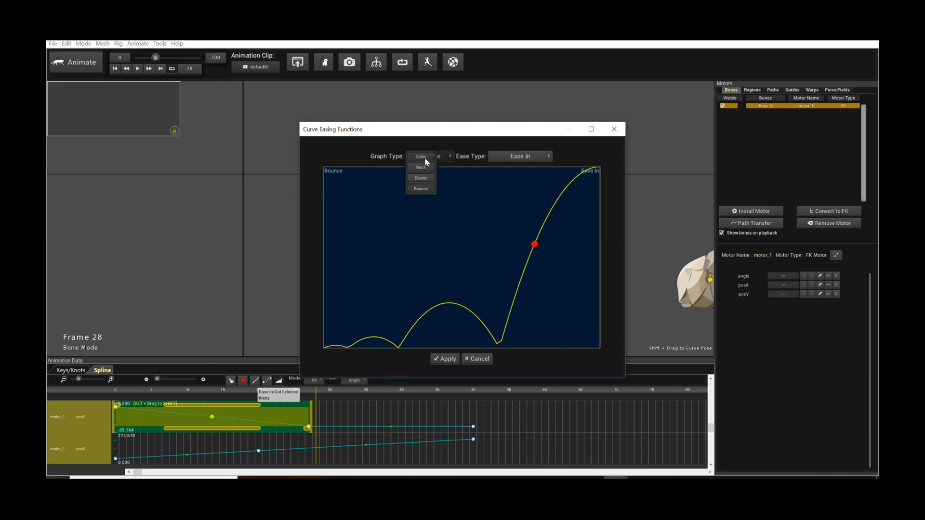
{"action": "left_click", "coordinate": [424, 159]}
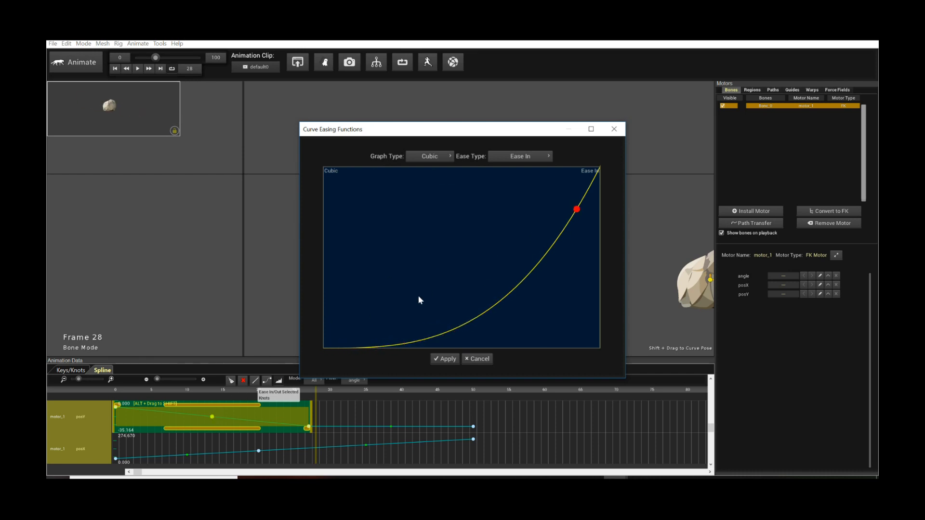
Preview the Cubic easing graph with the Ease Out and Ease In & Out types.
{"action": "left_click", "coordinate": [525, 158]}
{"action": "left_click", "coordinate": [524, 167]}
{"action": "left_click", "coordinate": [522, 157]}
{"action": "left_click", "coordinate": [523, 178]}
{"action": "left_click", "coordinate": [522, 157]}
{"action": "left_click", "coordinate": [525, 156]}
{"action": "left_click", "coordinate": [525, 155]}
{"action": "left_click", "coordinate": [523, 168]}
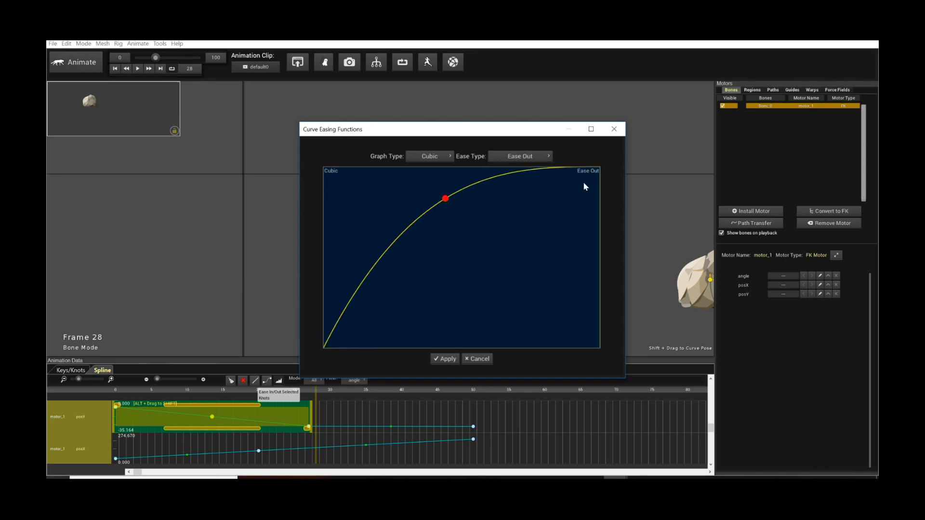
{"action": "left_click", "coordinate": [524, 157]}
{"action": "left_click", "coordinate": [523, 178]}
Preview the Back easing graph with the Ease Out and Ease In & Out types.
{"action": "left_click", "coordinate": [429, 156]}
{"action": "left_click", "coordinate": [428, 168]}
{"action": "left_click", "coordinate": [534, 160]}
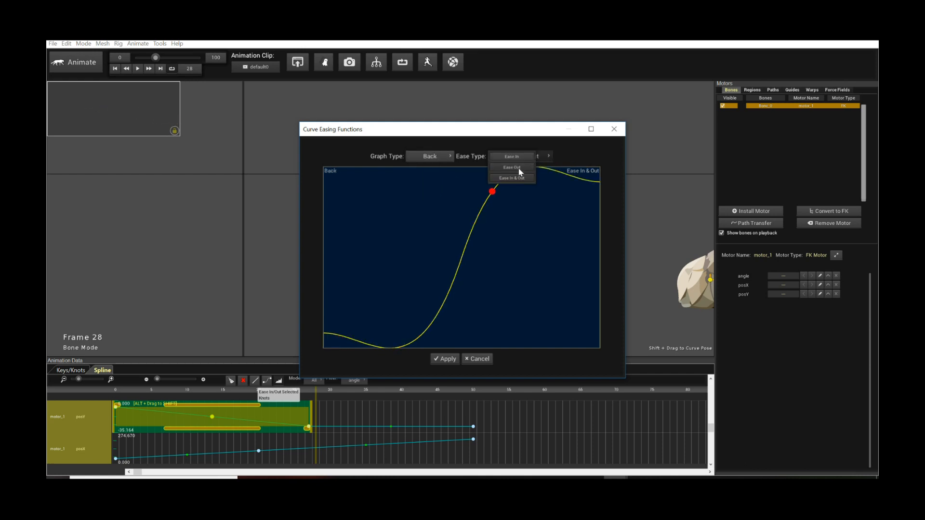
{"action": "left_click", "coordinate": [523, 168]}
{"action": "left_click", "coordinate": [524, 157]}
{"action": "left_click", "coordinate": [522, 178]}
Preview the Elastic easing graph with the Ease Out and Ease In & Out types.
{"action": "left_click", "coordinate": [432, 155]}
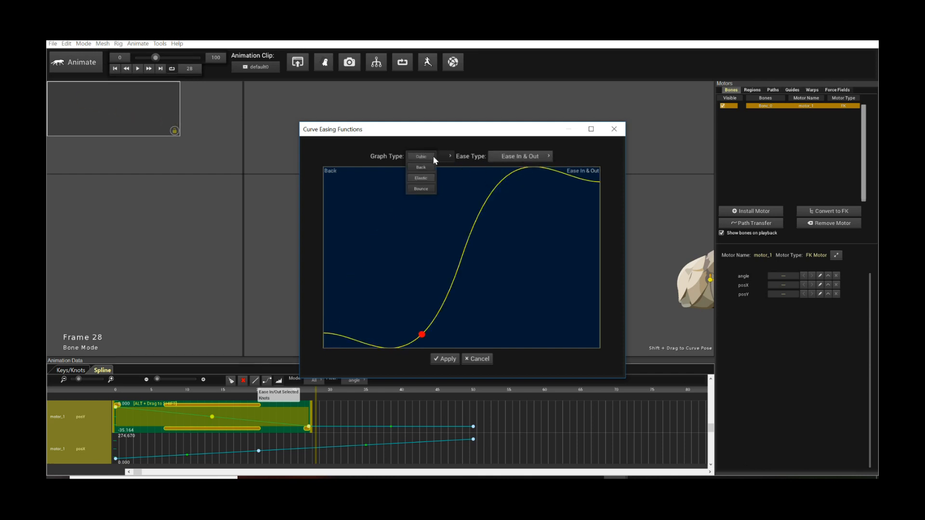
{"action": "left_click", "coordinate": [425, 178]}
{"action": "left_click", "coordinate": [509, 159]}
{"action": "left_click", "coordinate": [511, 168]}
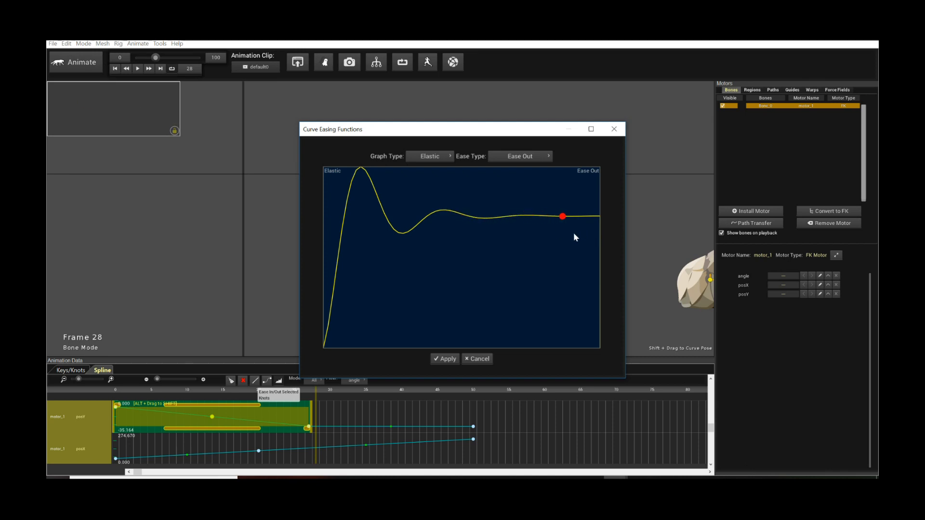
{"action": "left_click", "coordinate": [524, 155]}
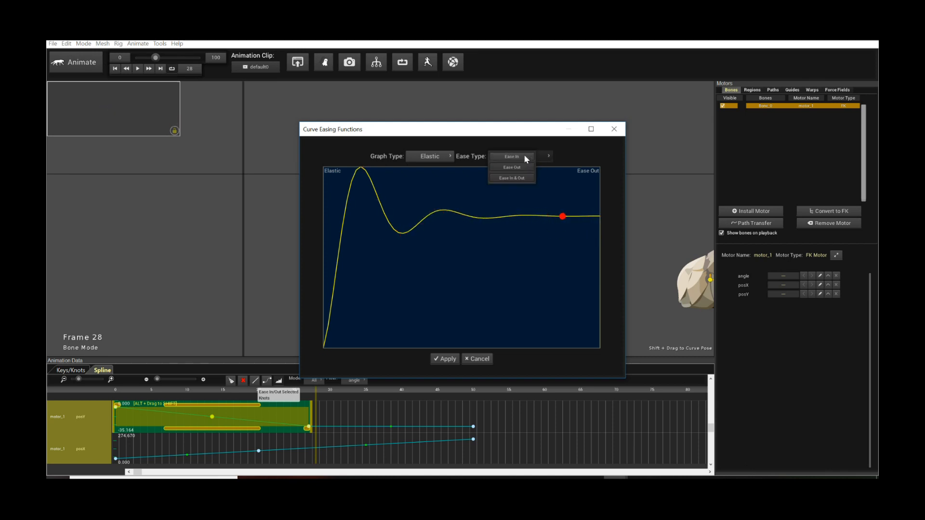
{"action": "left_click", "coordinate": [524, 178]}
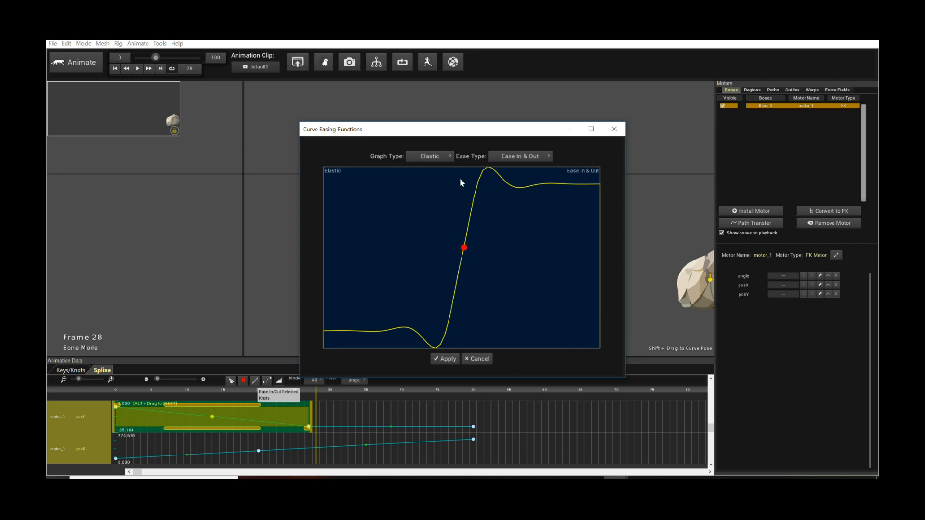
Apply a Bounce easing with the Ease Out type to the selected posY knots.
{"action": "left_click", "coordinate": [436, 158]}
{"action": "left_click", "coordinate": [422, 189]}
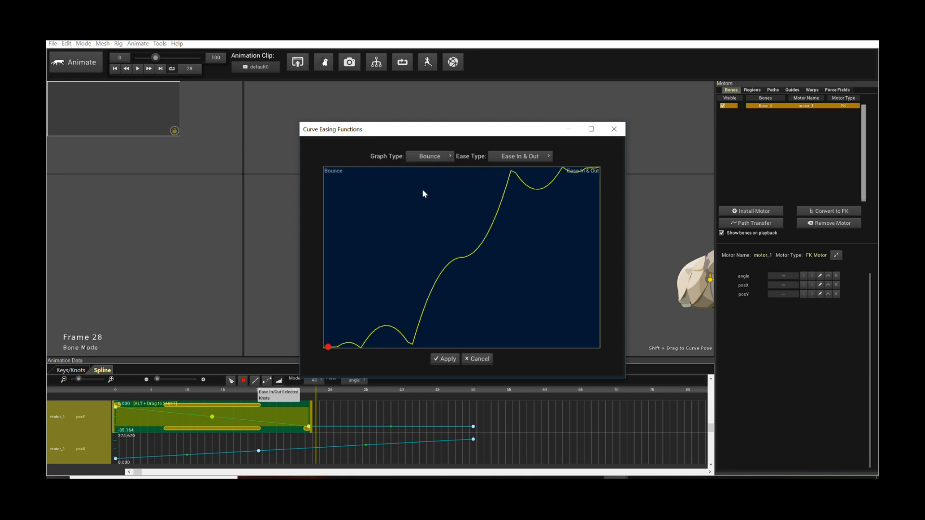
{"action": "left_click", "coordinate": [511, 157]}
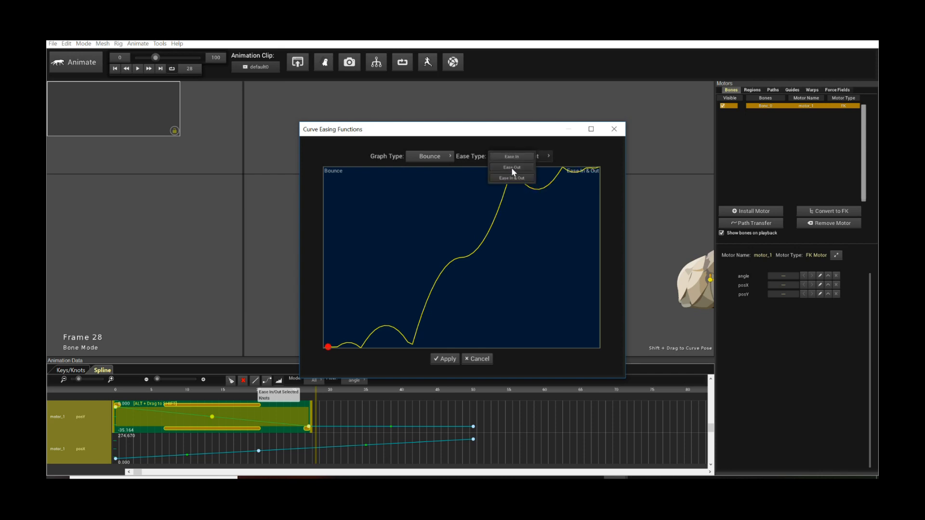
{"action": "left_click", "coordinate": [512, 167]}
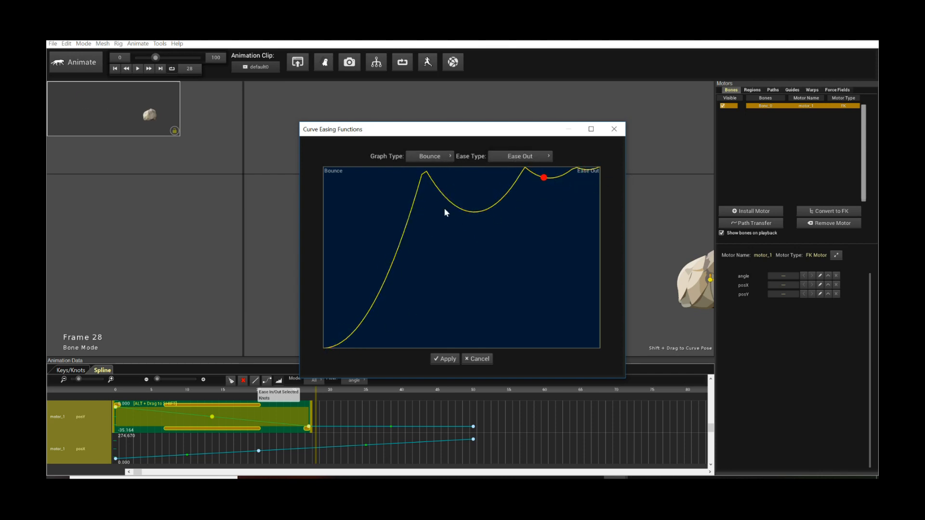
{"action": "left_click", "coordinate": [444, 359]}
Play the clip to check the rock's bounce, examine the eased posY curve and stop the playback.
{"action": "key", "text": "space"}
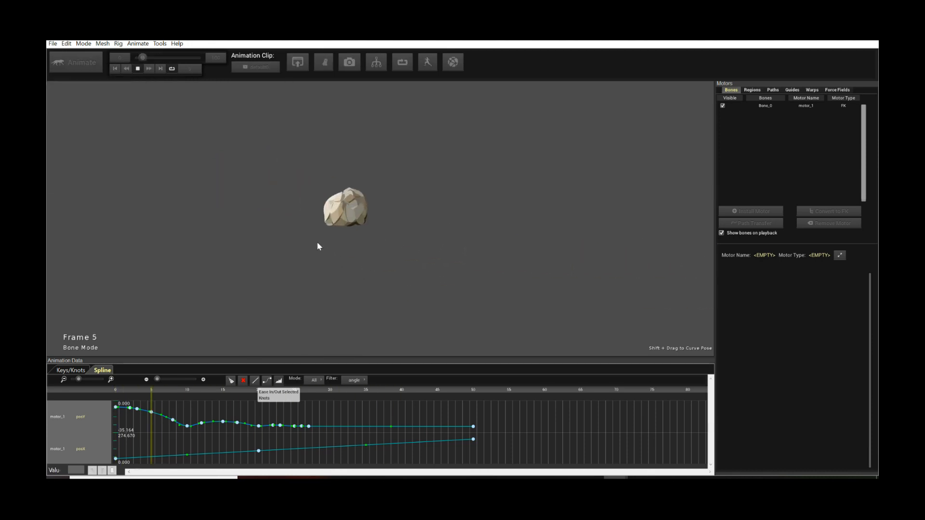
{"action": "key", "text": "space"}
{"action": "left_click", "coordinate": [84, 379]}
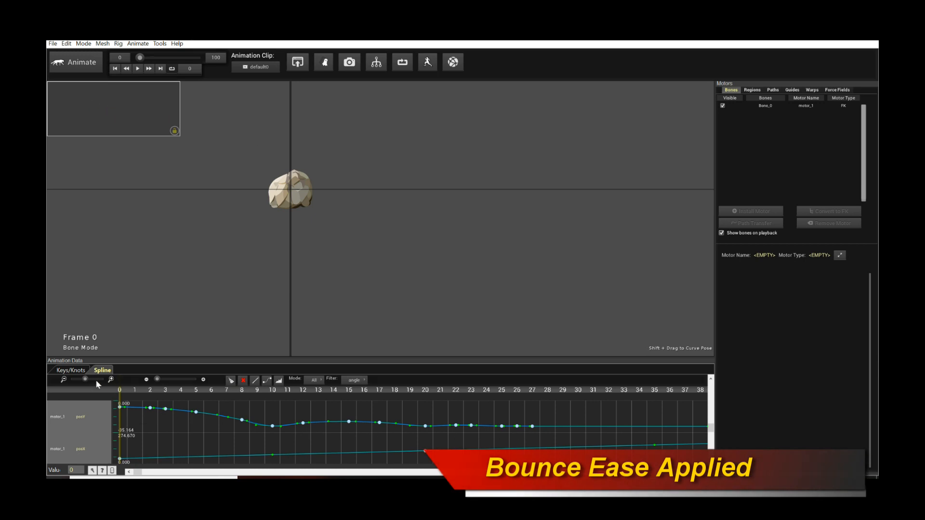
{"action": "left_click_drag", "start_coordinate": [86, 379], "coordinate": [80, 378]}
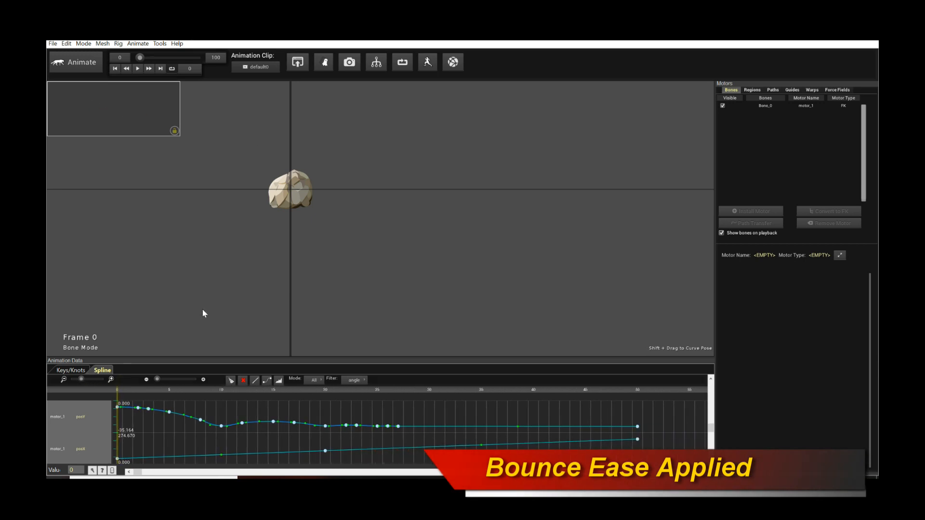
{"action": "key", "text": "space"}
{"action": "key", "text": "space"}
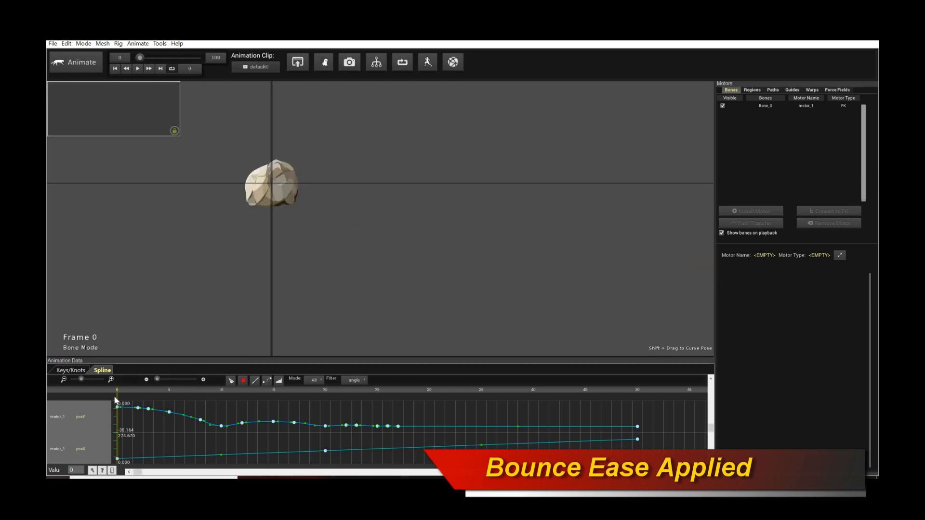
Apply a Cubic Ease In & Out to the posY knots from frame 0 to 27 and play the clip to preview it.
{"action": "left_click_drag", "start_coordinate": [143, 411], "coordinate": [402, 434]}
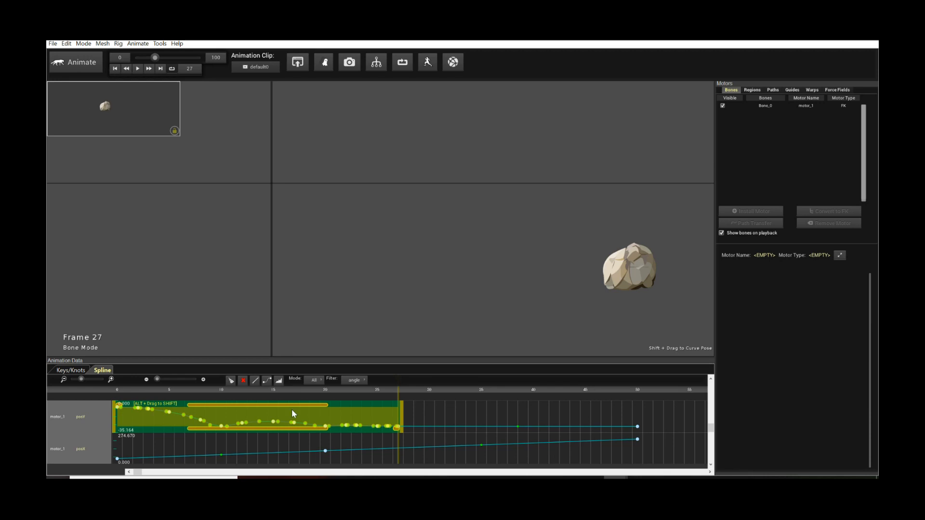
{"action": "left_click", "coordinate": [266, 380]}
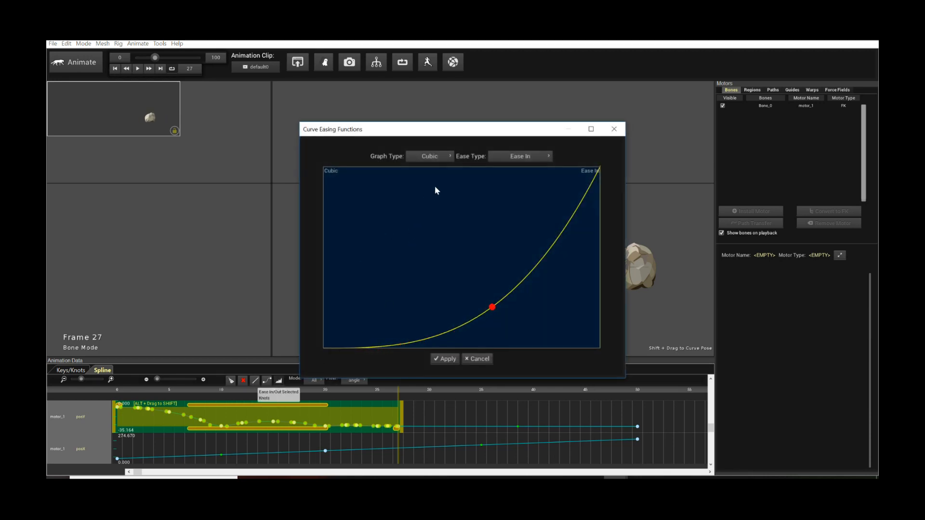
{"action": "left_click", "coordinate": [517, 157]}
{"action": "left_click", "coordinate": [511, 178]}
{"action": "left_click", "coordinate": [445, 359]}
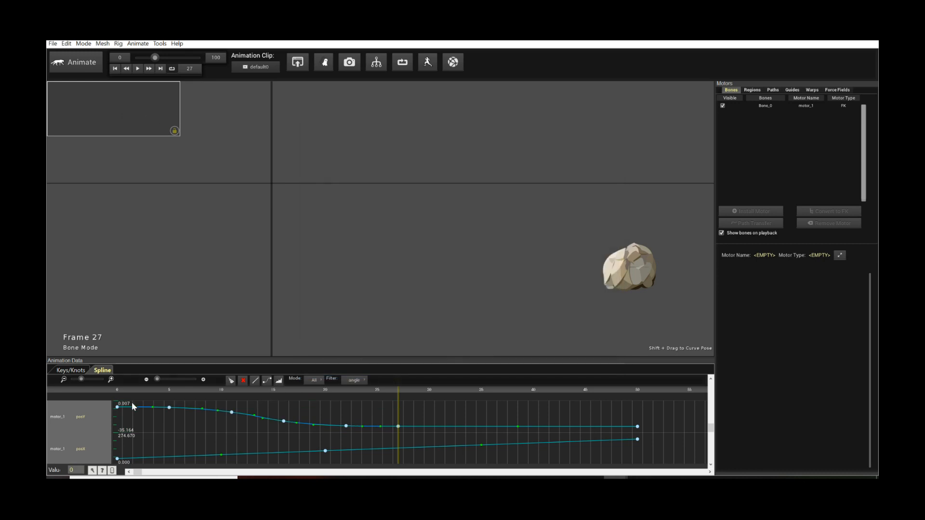
{"action": "key", "text": "space"}
{"action": "key", "text": "space"}
{"action": "key", "text": "space"}
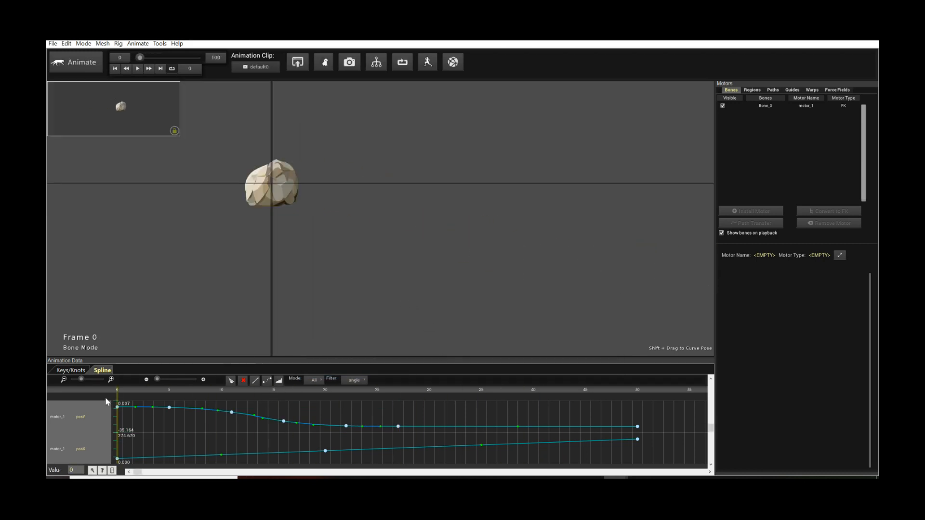
Apply an Elastic Ease Out to the posY knots from frame 0 to 27 and play the clip to preview it.
{"action": "left_click_drag", "start_coordinate": [142, 417], "coordinate": [403, 435]}
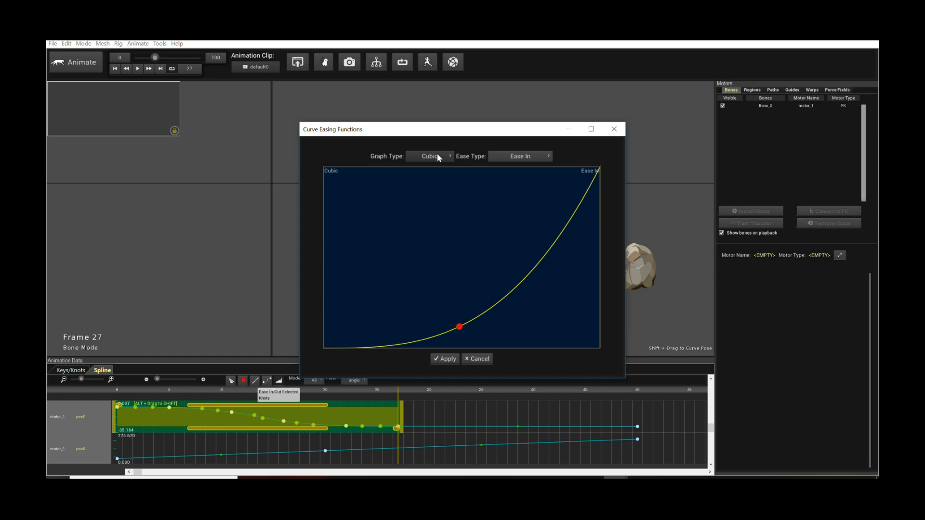
{"action": "left_click", "coordinate": [436, 157]}
{"action": "left_click", "coordinate": [426, 175]}
{"action": "left_click", "coordinate": [529, 155]}
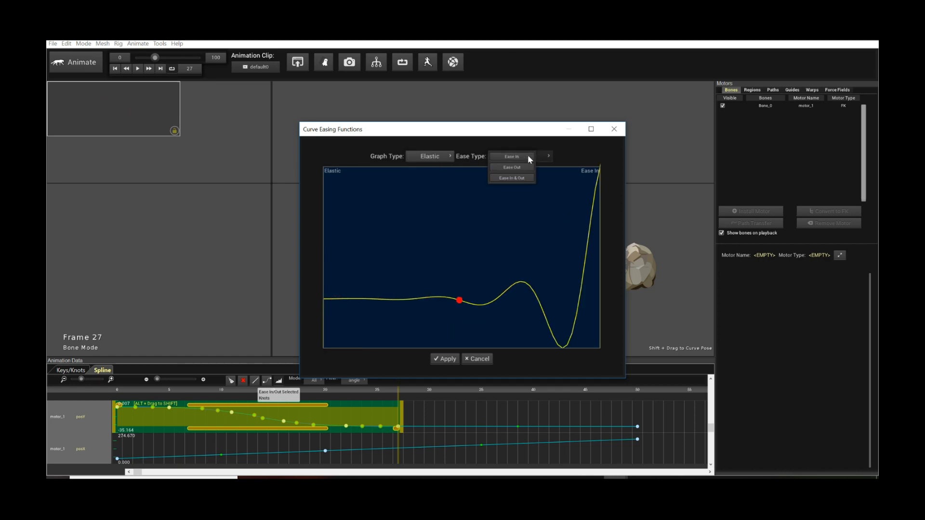
{"action": "left_click", "coordinate": [522, 167]}
{"action": "left_click", "coordinate": [448, 358]}
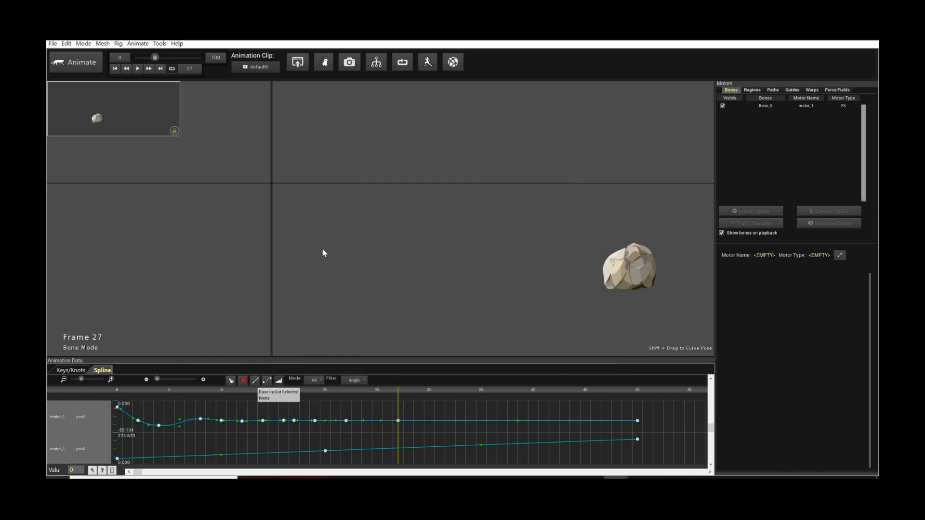
{"action": "key", "text": "space"}
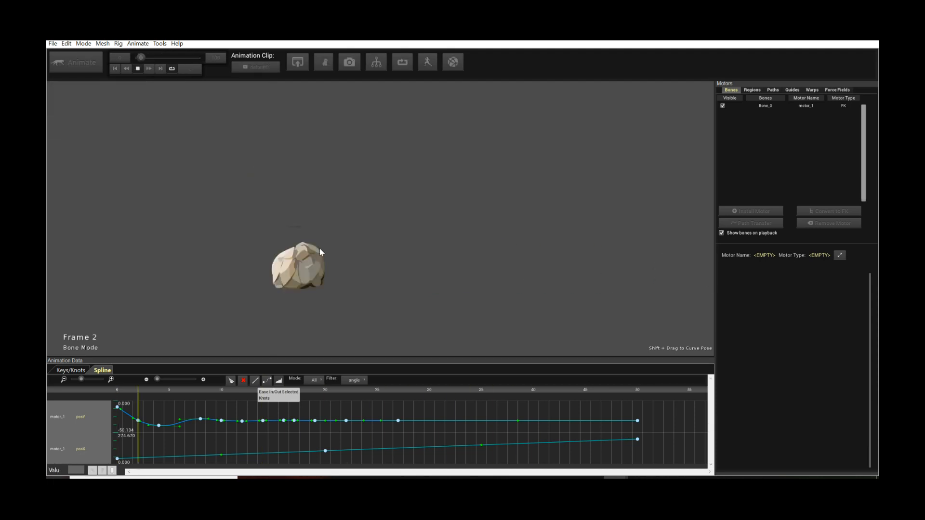
{"action": "key", "text": "space"}
Apply a Bounce Ease Out to the posY knots from frame 0 to 27 again and play the clip to check it.
{"action": "left_click_drag", "start_coordinate": [138, 417], "coordinate": [402, 432]}
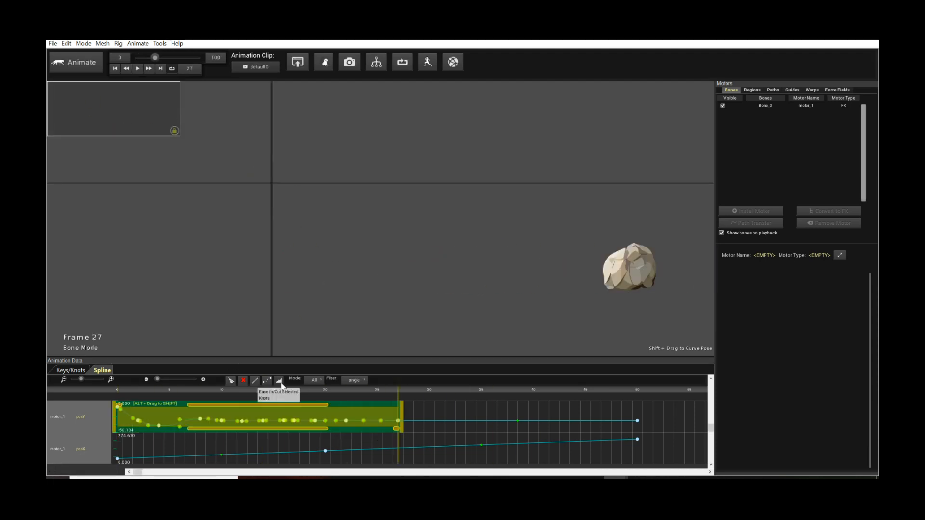
{"action": "left_click", "coordinate": [267, 381]}
{"action": "left_click", "coordinate": [436, 156]}
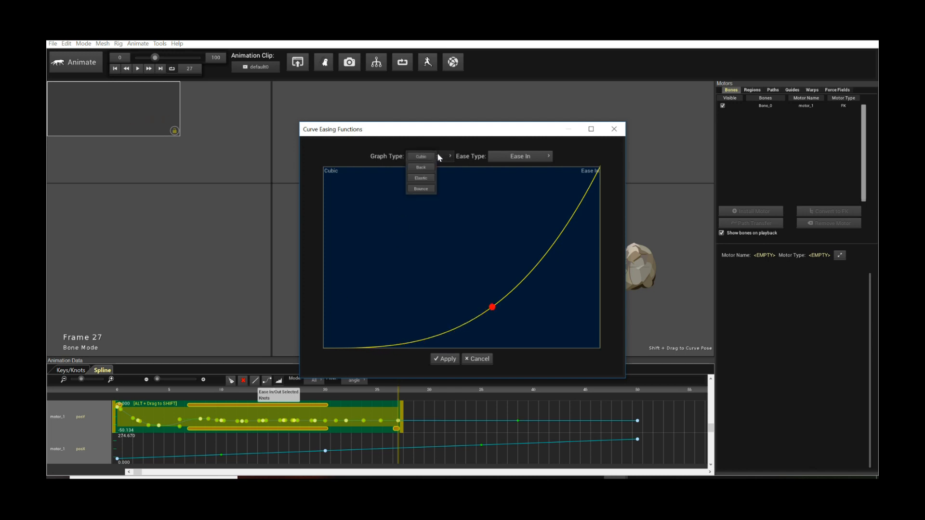
{"action": "left_click", "coordinate": [416, 192]}
{"action": "left_click", "coordinate": [520, 166]}
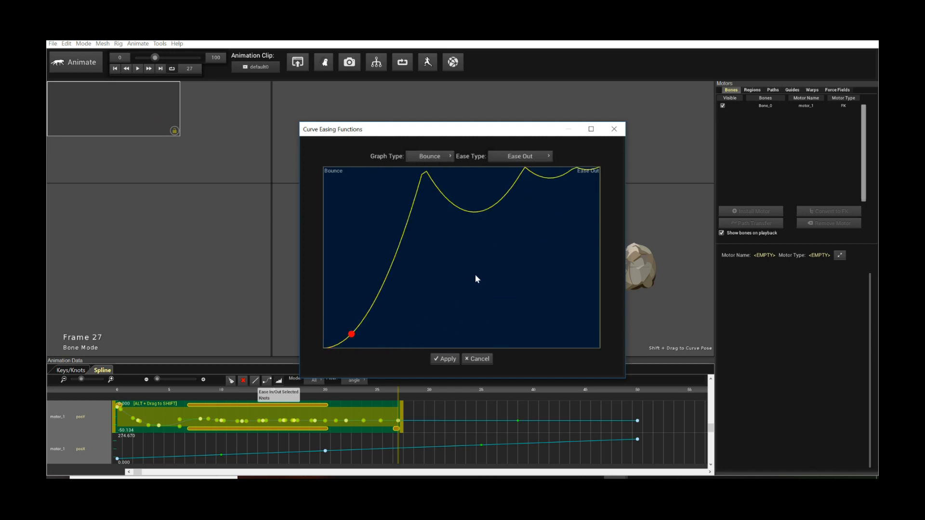
{"action": "left_click", "coordinate": [442, 359]}
{"action": "key", "text": "space"}
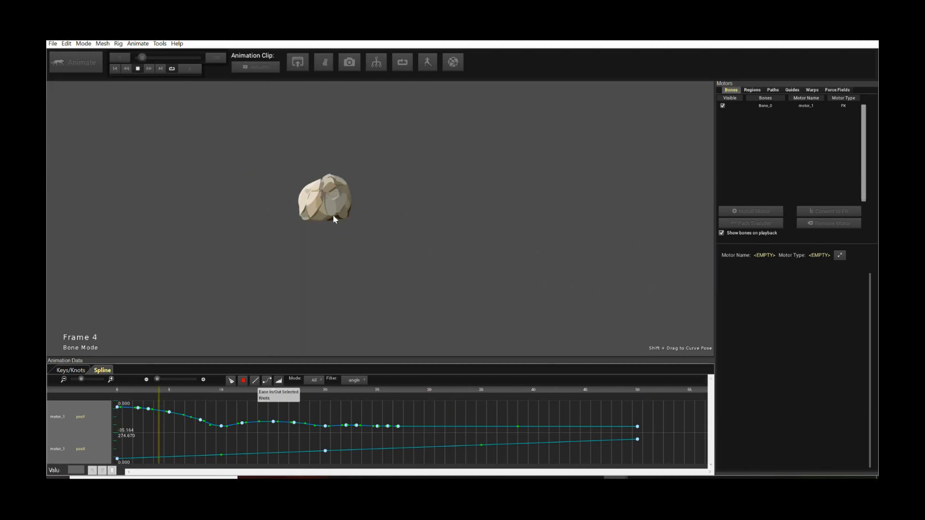
{"action": "key", "text": "space"}
Load the default animation clip and play it briefly with the rock's whole path in view.
{"action": "left_click", "coordinate": [265, 67]}
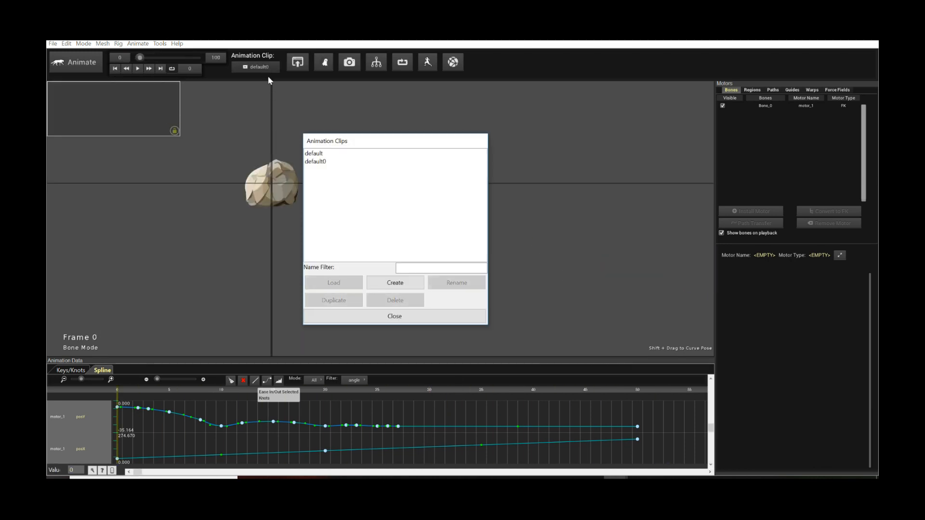
{"action": "double_click", "coordinate": [331, 154]}
{"action": "key", "text": "space"}
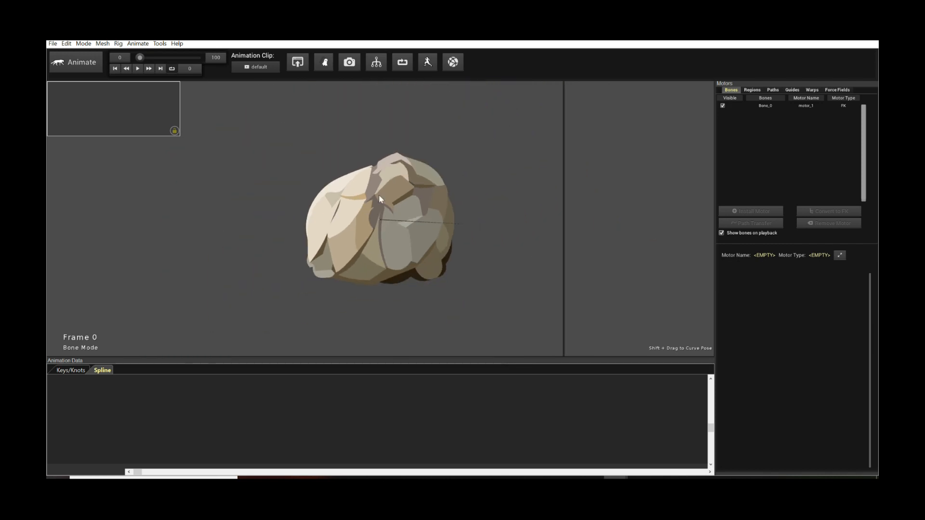
{"action": "key", "text": "space"}
{"action": "scroll", "coordinate": [347, 187], "scroll_direction": "down", "scroll_amount": 3}
{"action": "left_click_drag", "start_coordinate": [347, 187], "coordinate": [420, 208]}
{"action": "scroll", "coordinate": [418, 206], "scroll_direction": "up", "scroll_amount": 4}
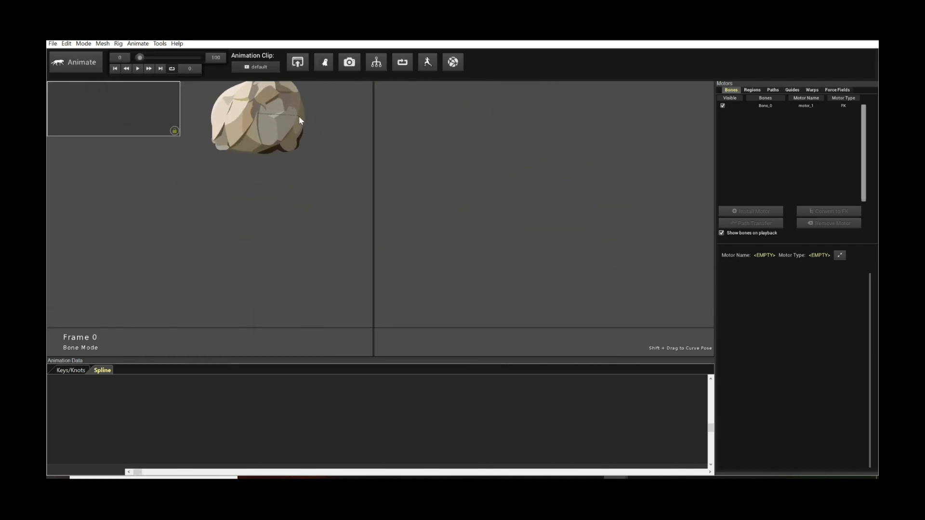
Select the rock's bone to show its motor_1 curves and play the default clip to preview the finished motion.
{"action": "left_click", "coordinate": [773, 104]}
{"action": "left_click", "coordinate": [461, 187]}
{"action": "key", "text": "space"}
{"action": "key", "text": "space"}
{"action": "key", "text": "space"}
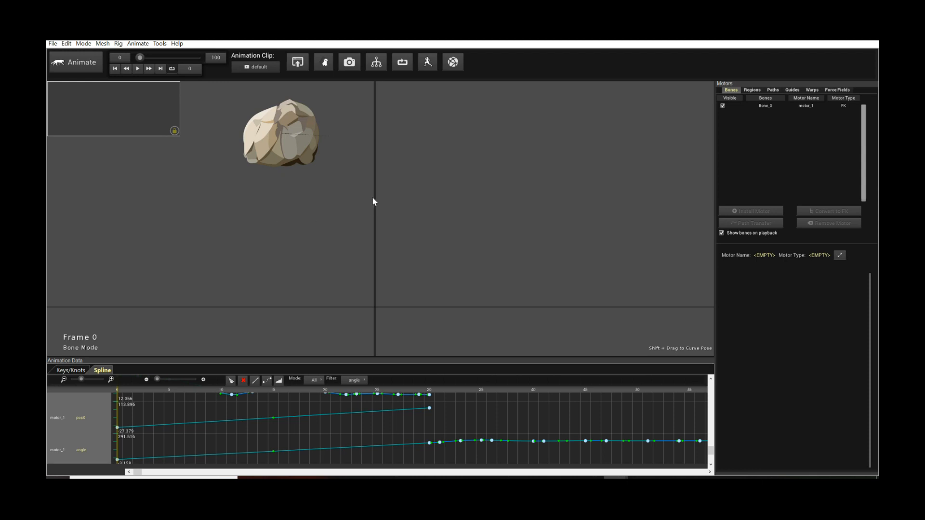
{"action": "left_click", "coordinate": [137, 68]}
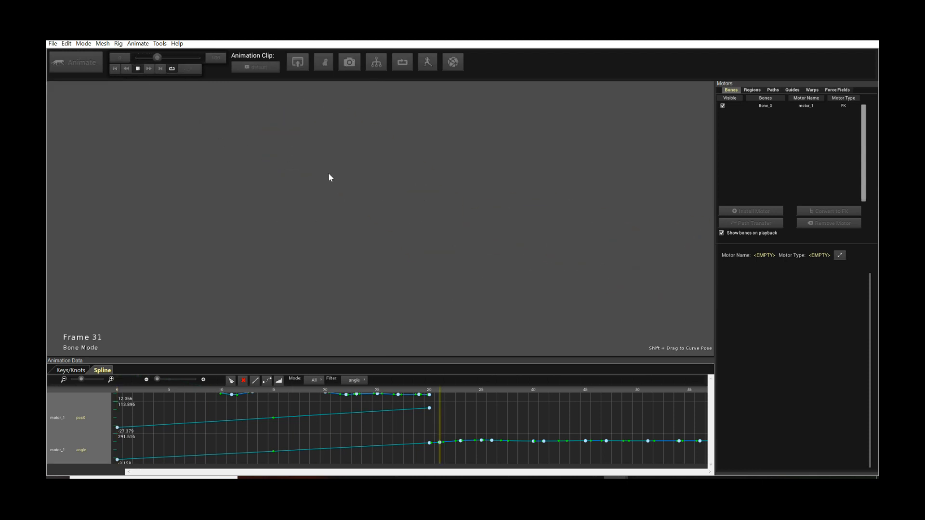